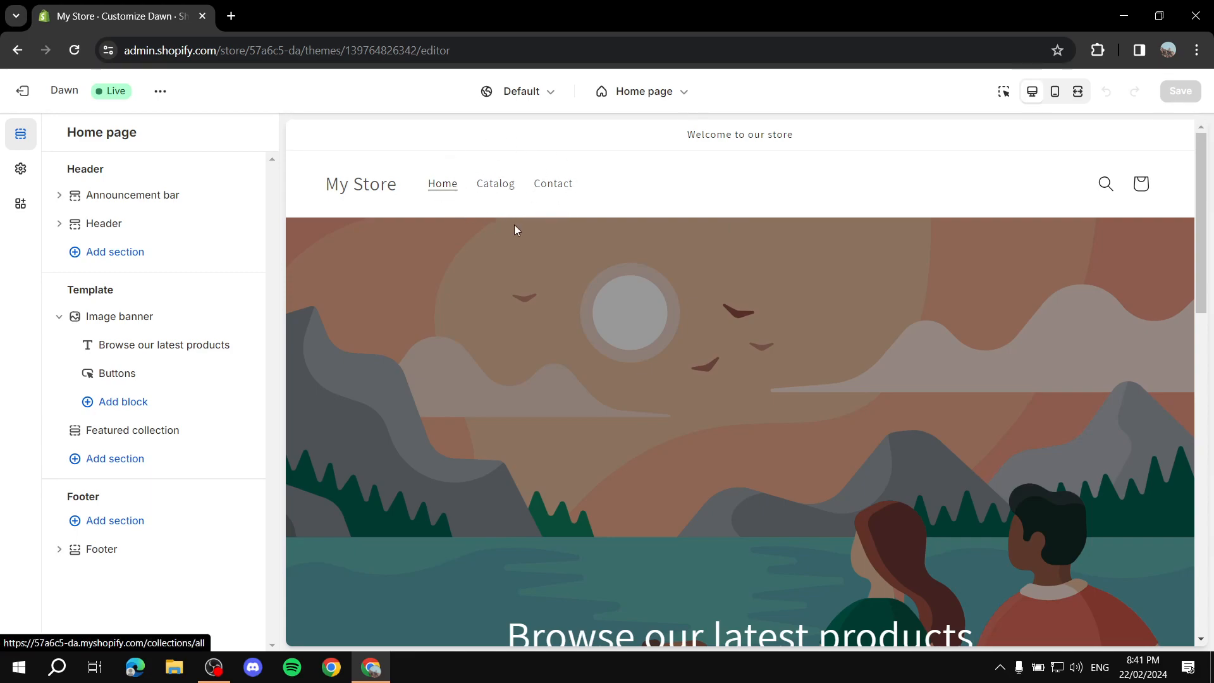
Preview the catalog page, then leave the theme editor and open the Main menu in the online store navigation
{"action": "left_click", "coordinate": [506, 189]}
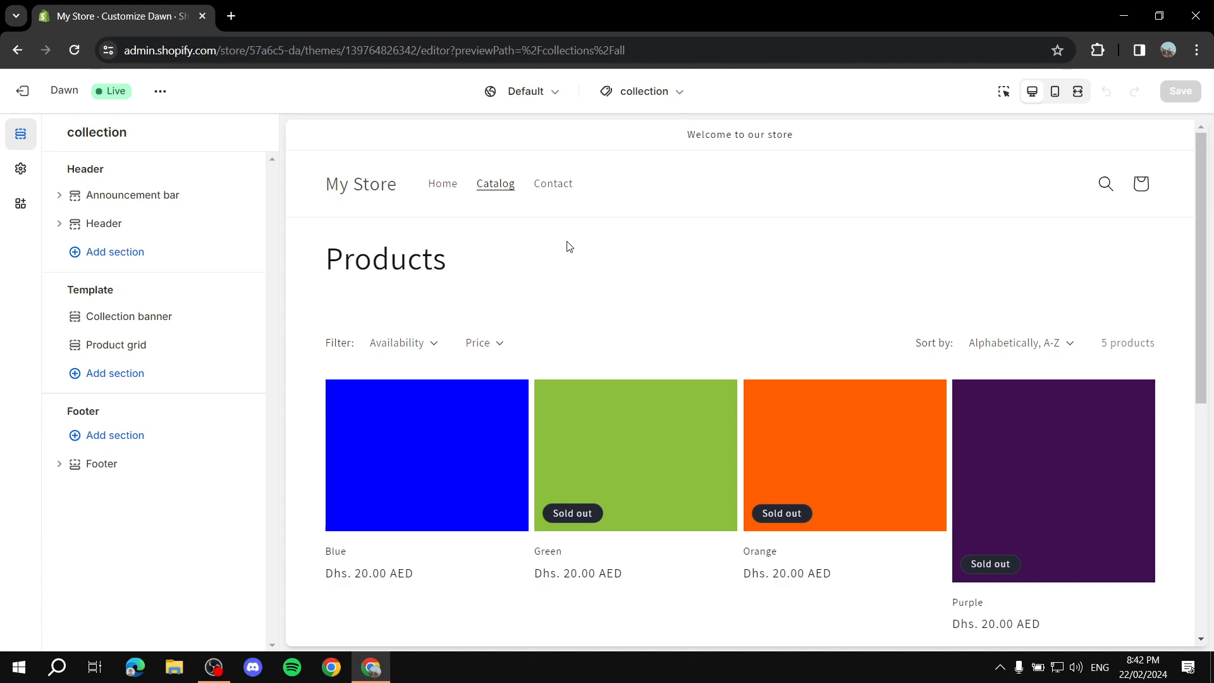
{"action": "left_click", "coordinate": [23, 91]}
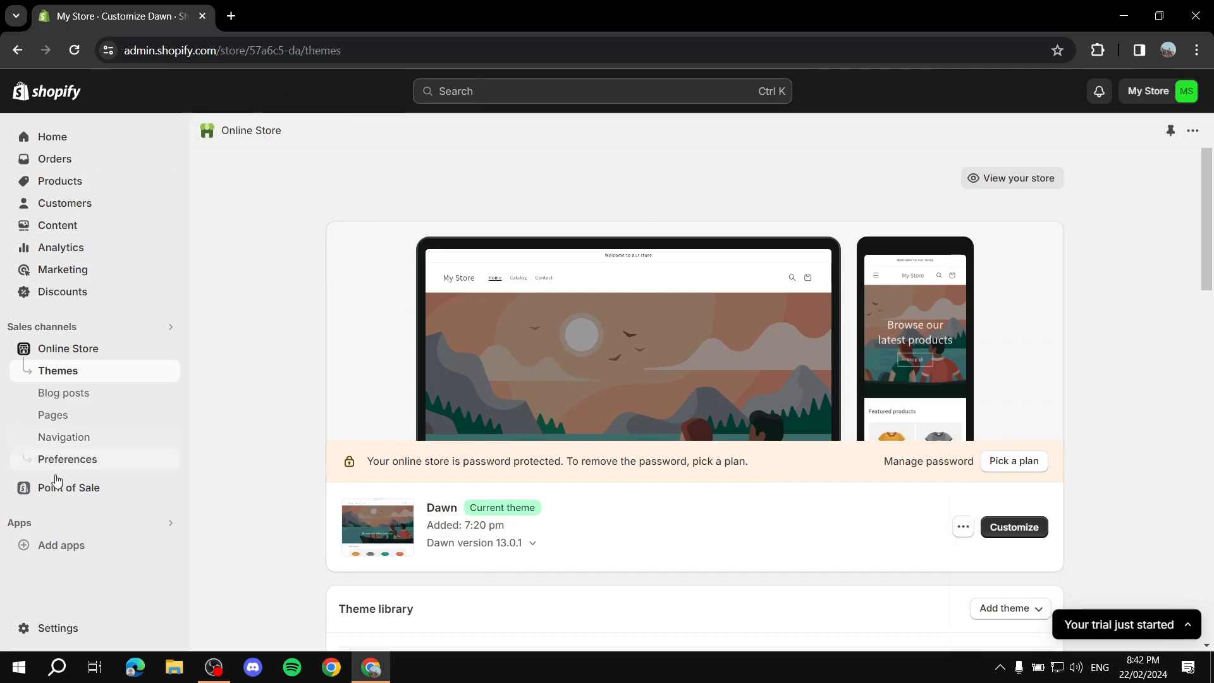
{"action": "left_click", "coordinate": [70, 436]}
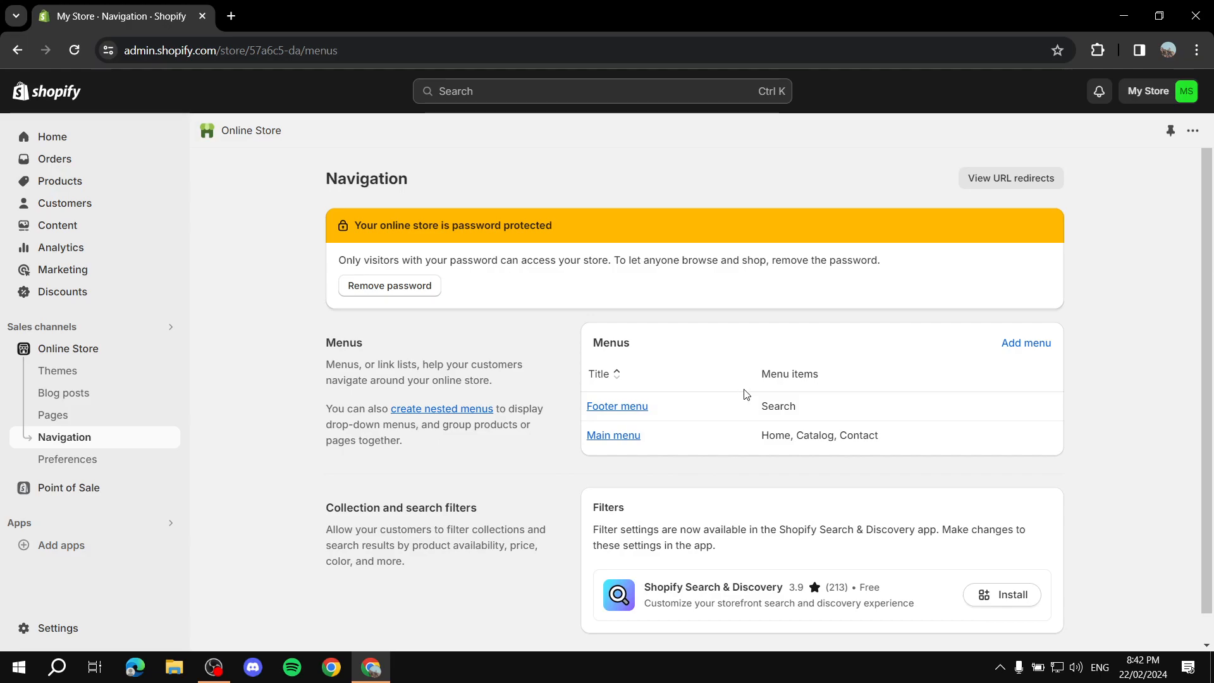
{"action": "left_click", "coordinate": [621, 445]}
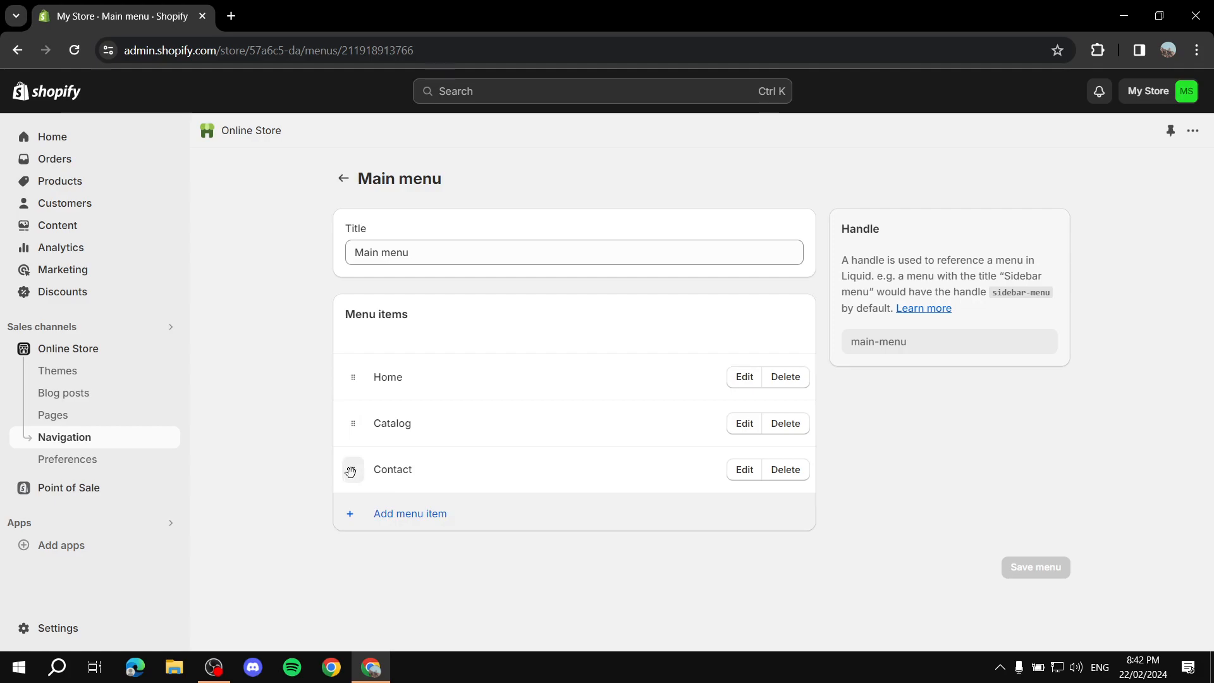
Try nesting the Contact item under Catalog, then move it back to the top level
{"action": "left_click_drag", "start_coordinate": [350, 471], "coordinate": [397, 469]}
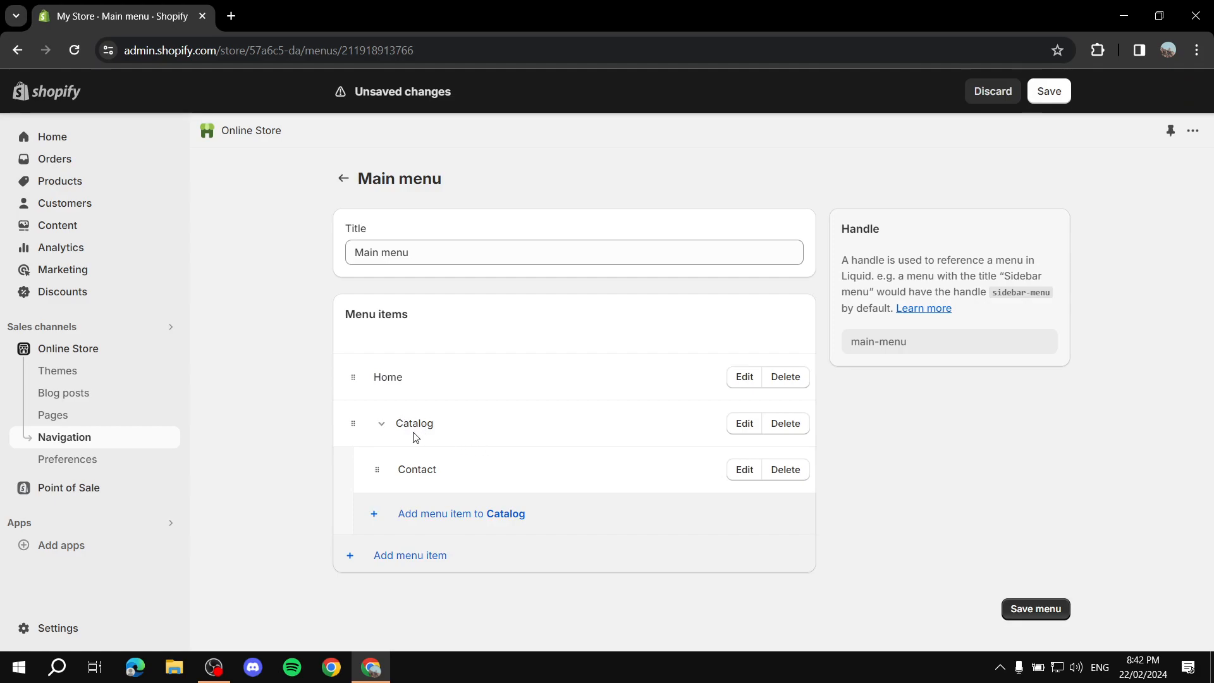
{"action": "left_click", "coordinate": [382, 430]}
{"action": "left_click", "coordinate": [382, 431]}
{"action": "left_click_drag", "start_coordinate": [377, 469], "coordinate": [355, 504]}
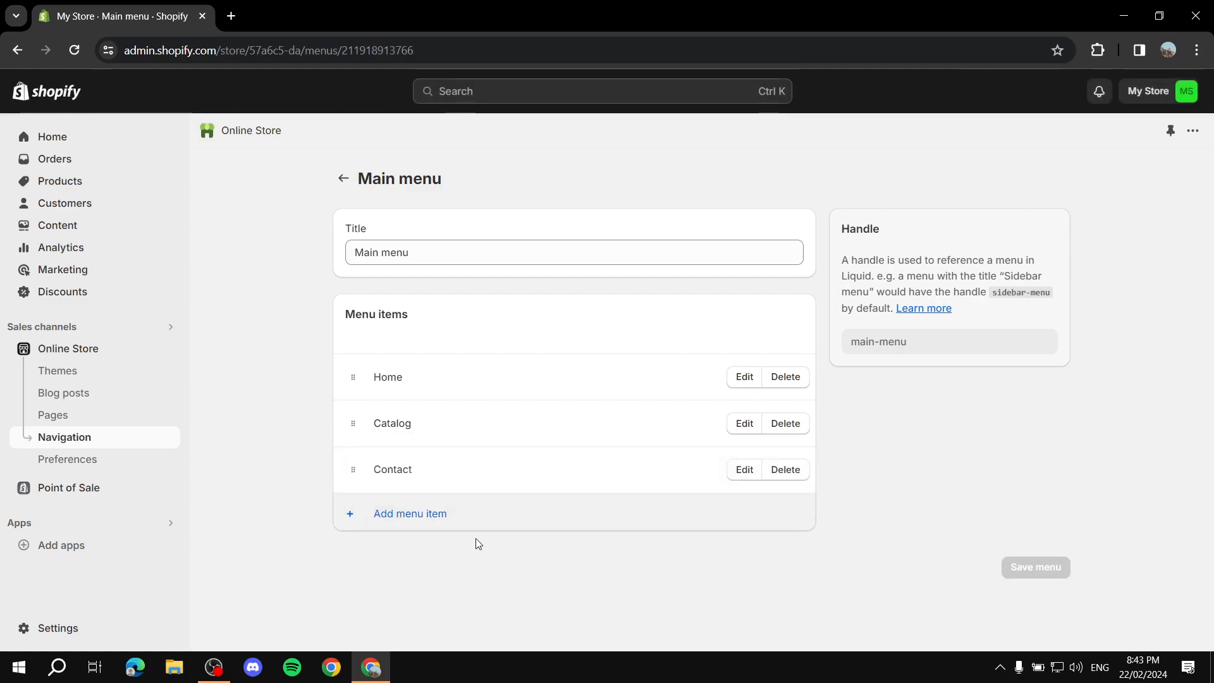
Add a menu item named Products linked to All products
{"action": "left_click", "coordinate": [421, 519]}
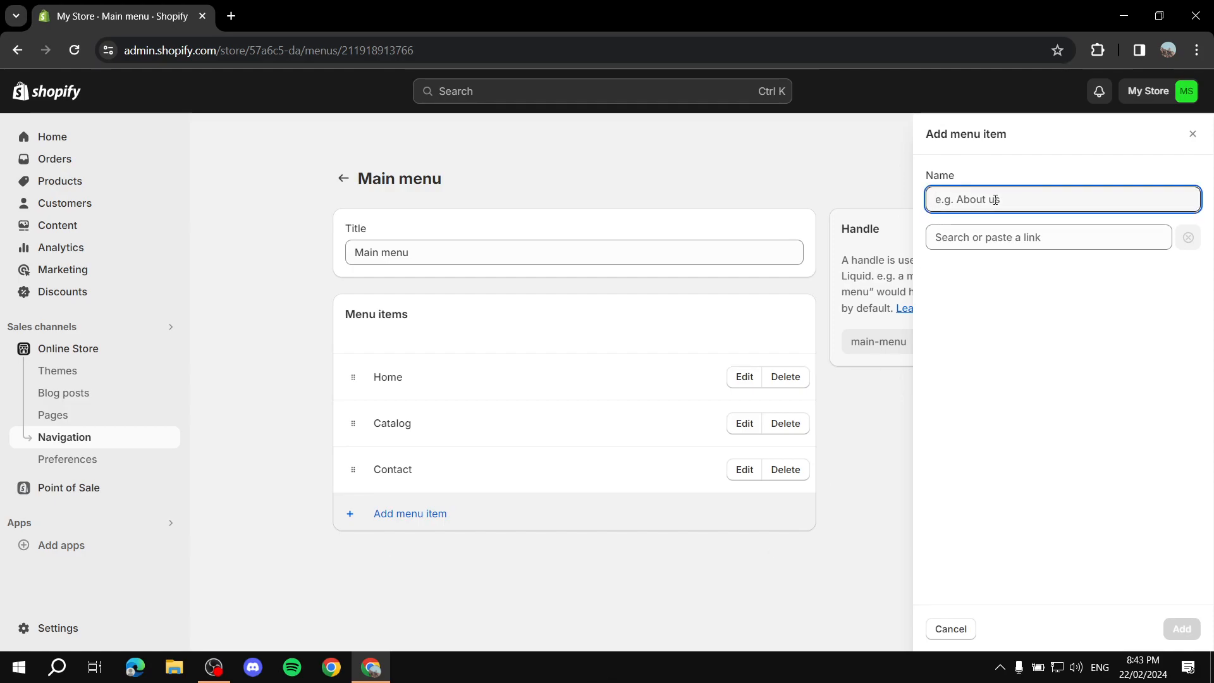
{"action": "type", "text": "Products"}
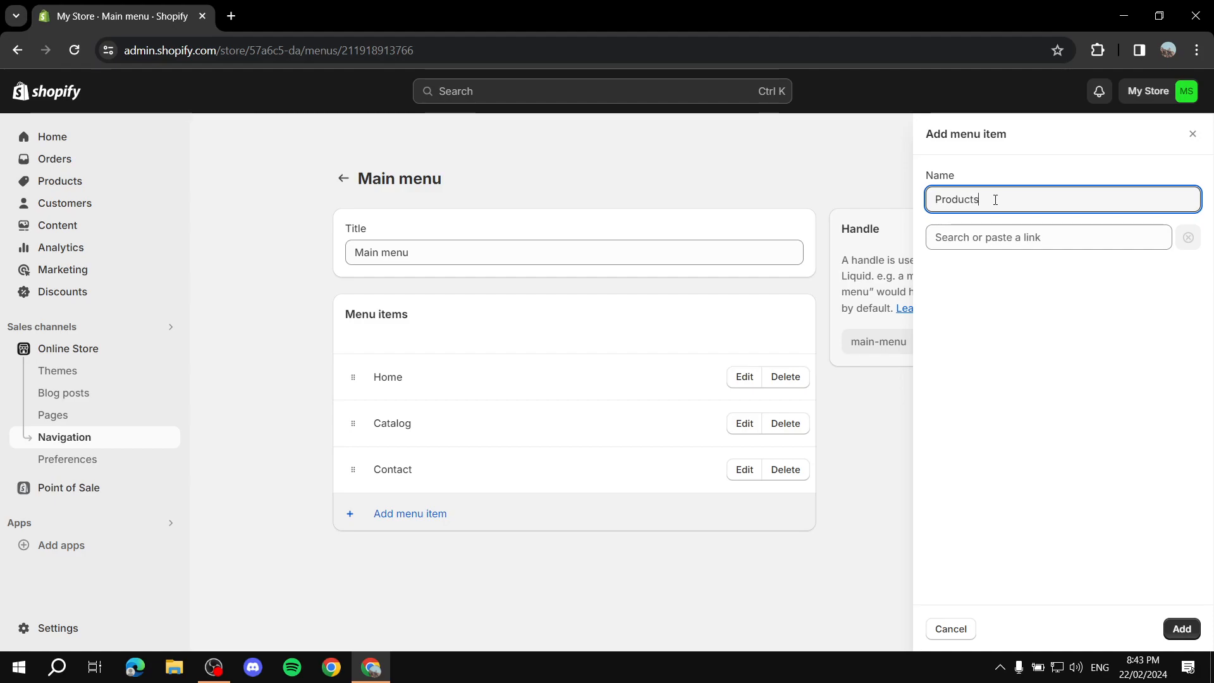
{"action": "left_click", "coordinate": [1012, 238]}
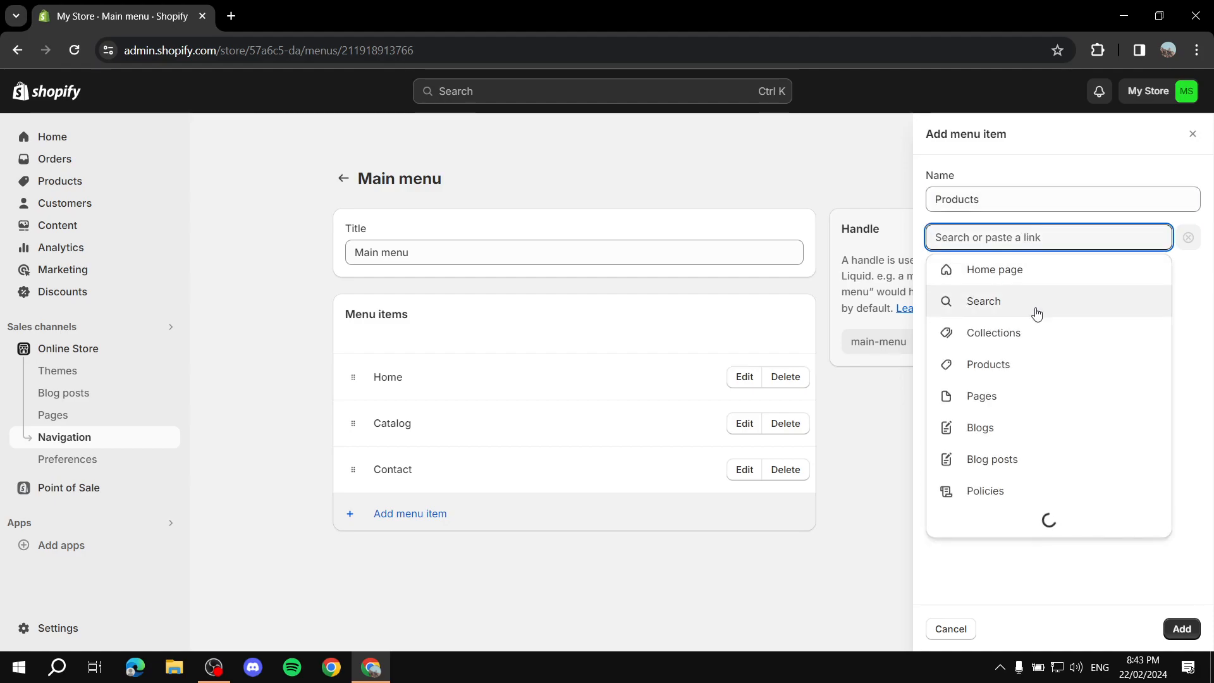
{"action": "left_click", "coordinate": [992, 373]}
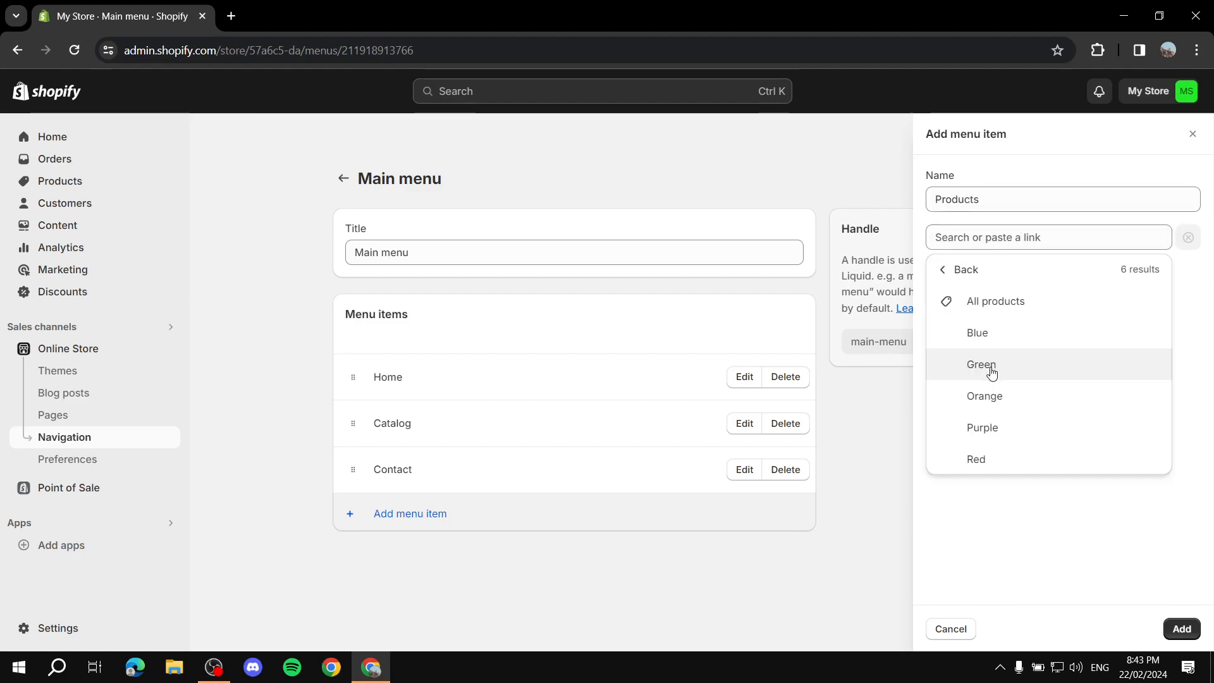
{"action": "left_click", "coordinate": [997, 305]}
{"action": "left_click", "coordinate": [1189, 625]}
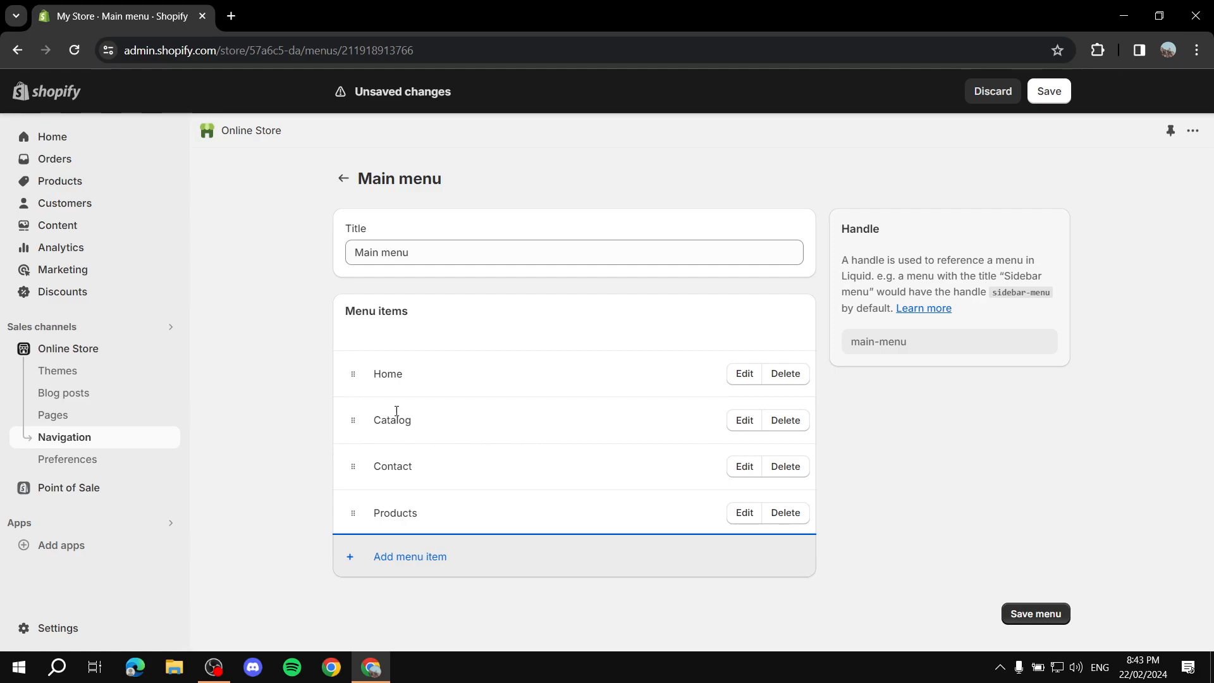
Delete the Catalog menu item
{"action": "left_click", "coordinate": [790, 422]}
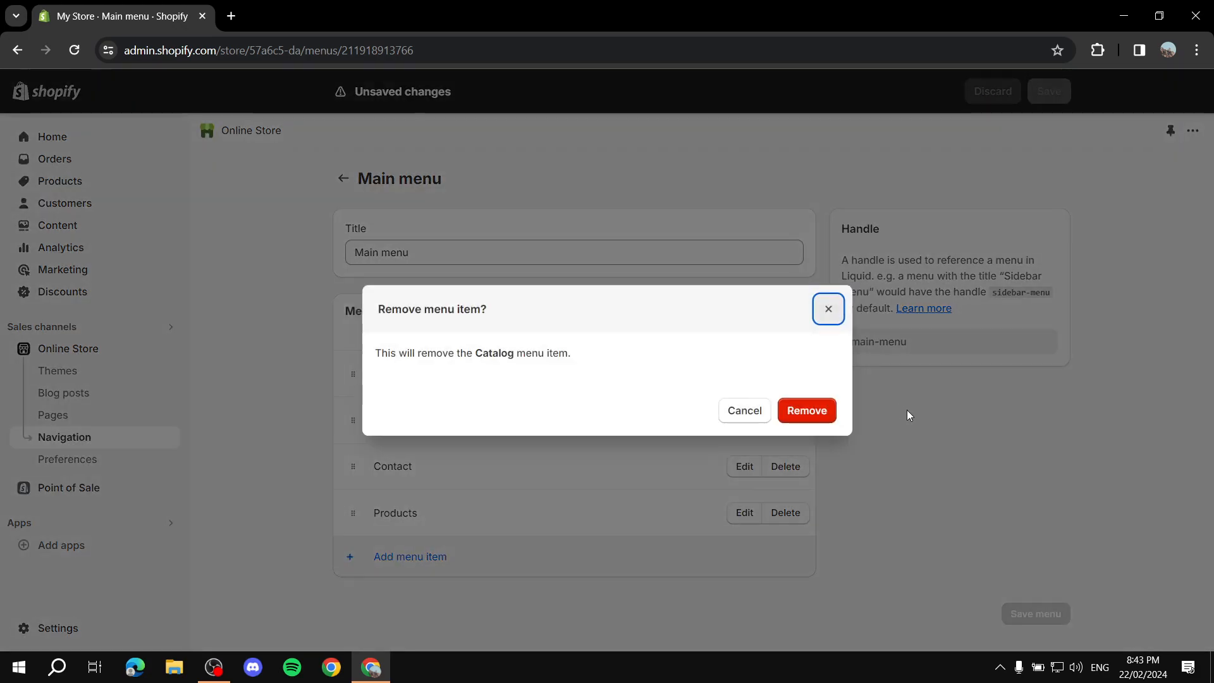
{"action": "left_click", "coordinate": [808, 410]}
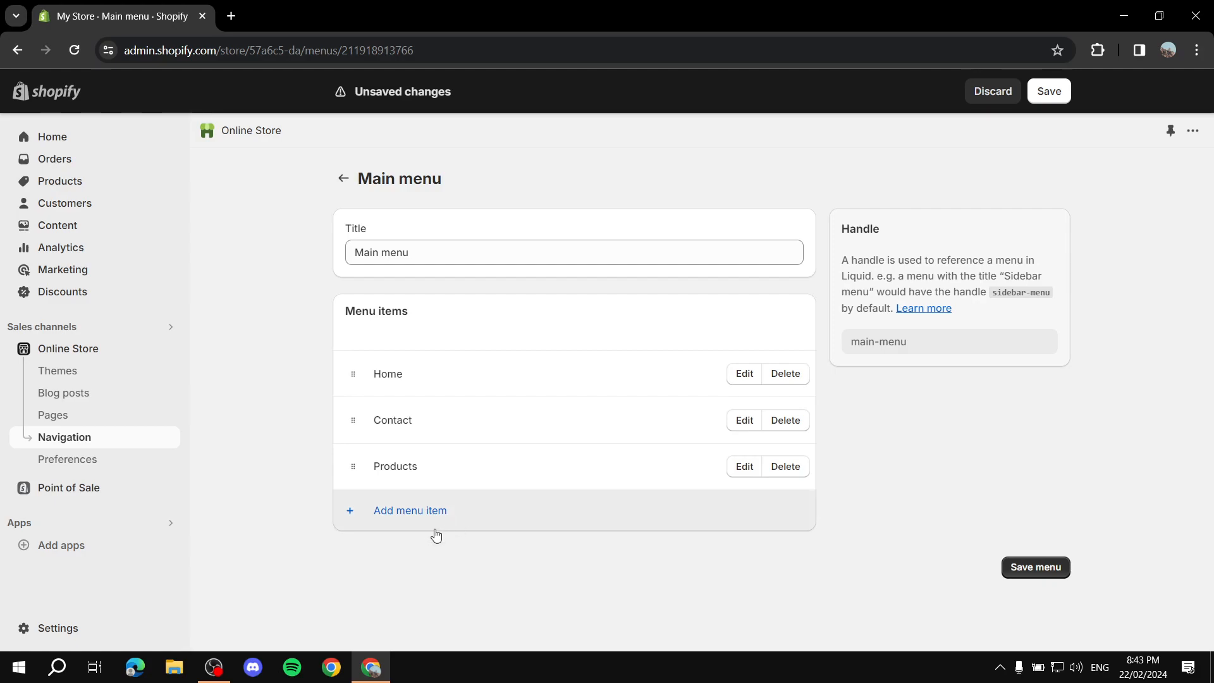
Leave the menu without saving its changes and open the Products list
{"action": "left_click", "coordinate": [412, 511]}
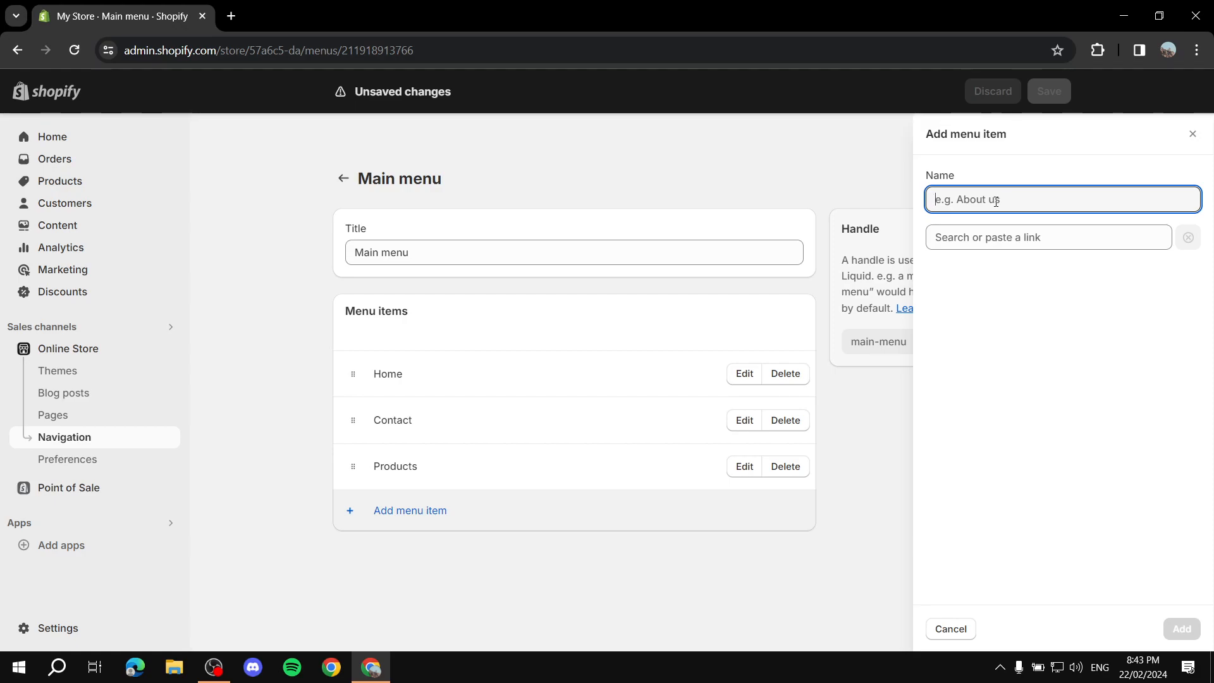
{"action": "left_click", "coordinate": [59, 180]}
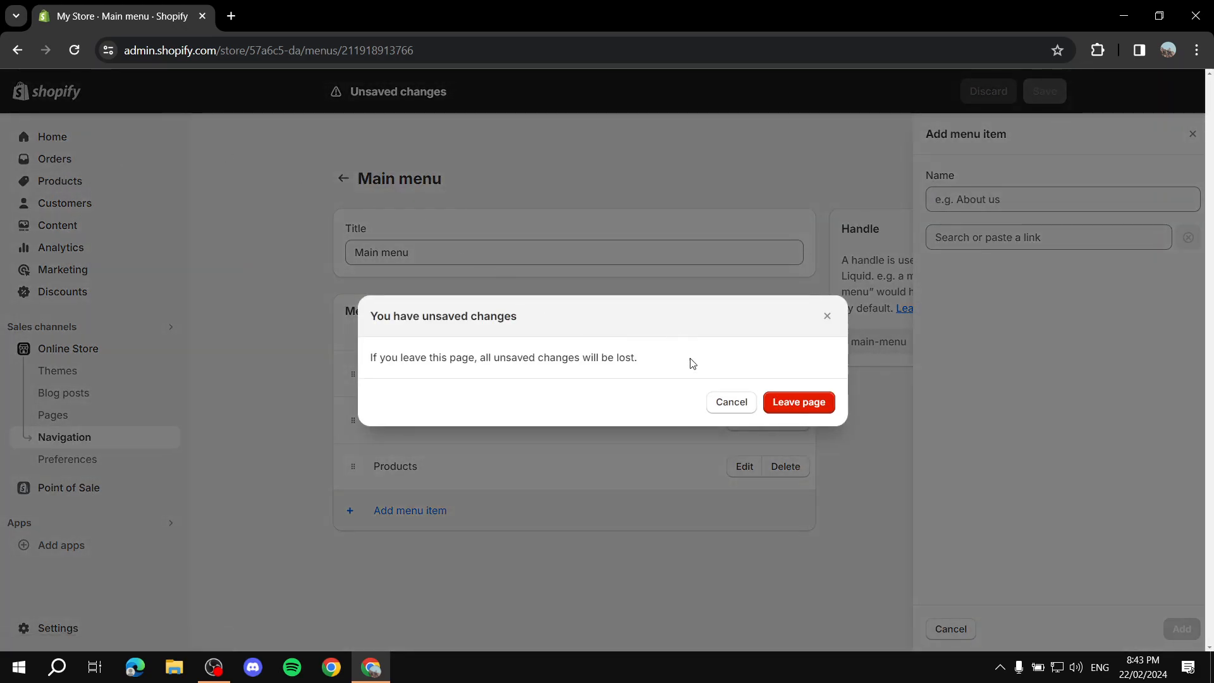
{"action": "left_click", "coordinate": [800, 407]}
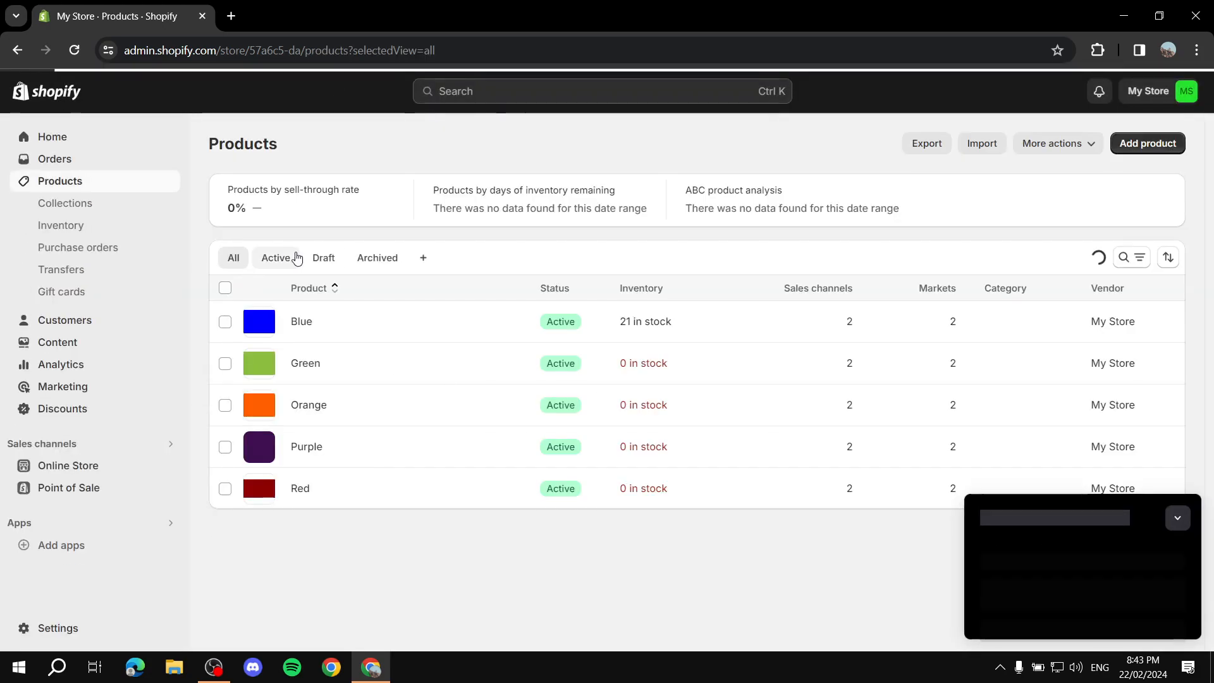
Dismiss the popup, open Collections and start creating a new collection
{"action": "left_click", "coordinate": [1176, 518]}
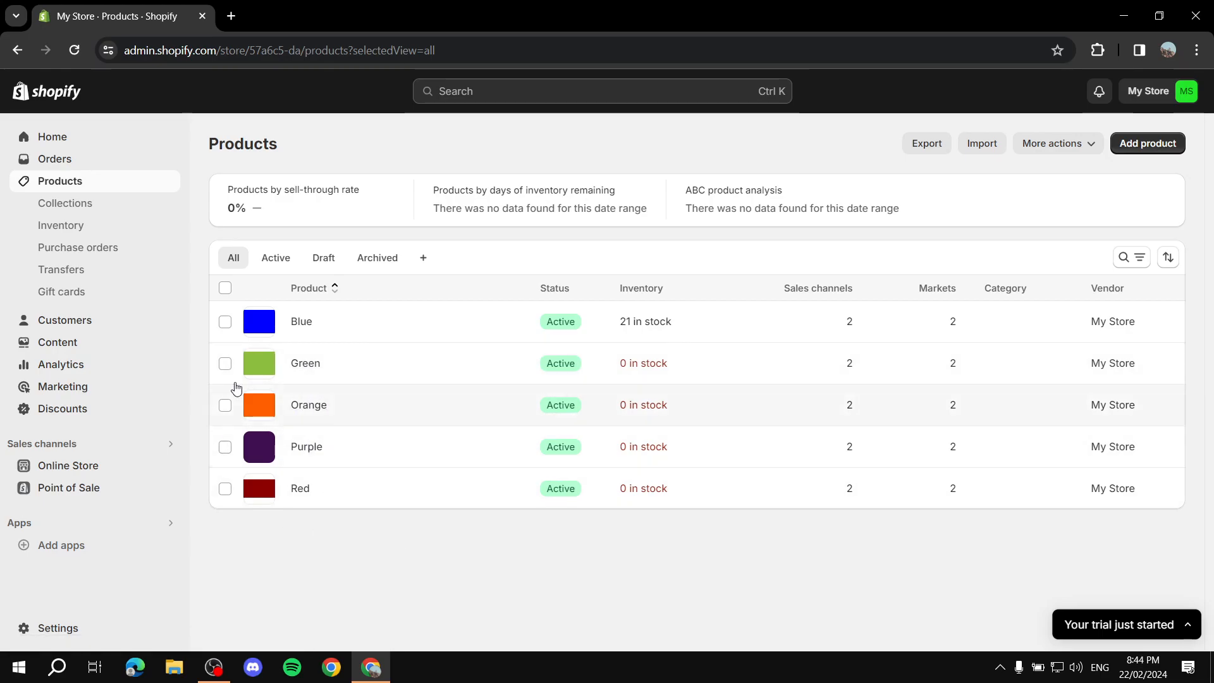
{"action": "left_click", "coordinate": [63, 207]}
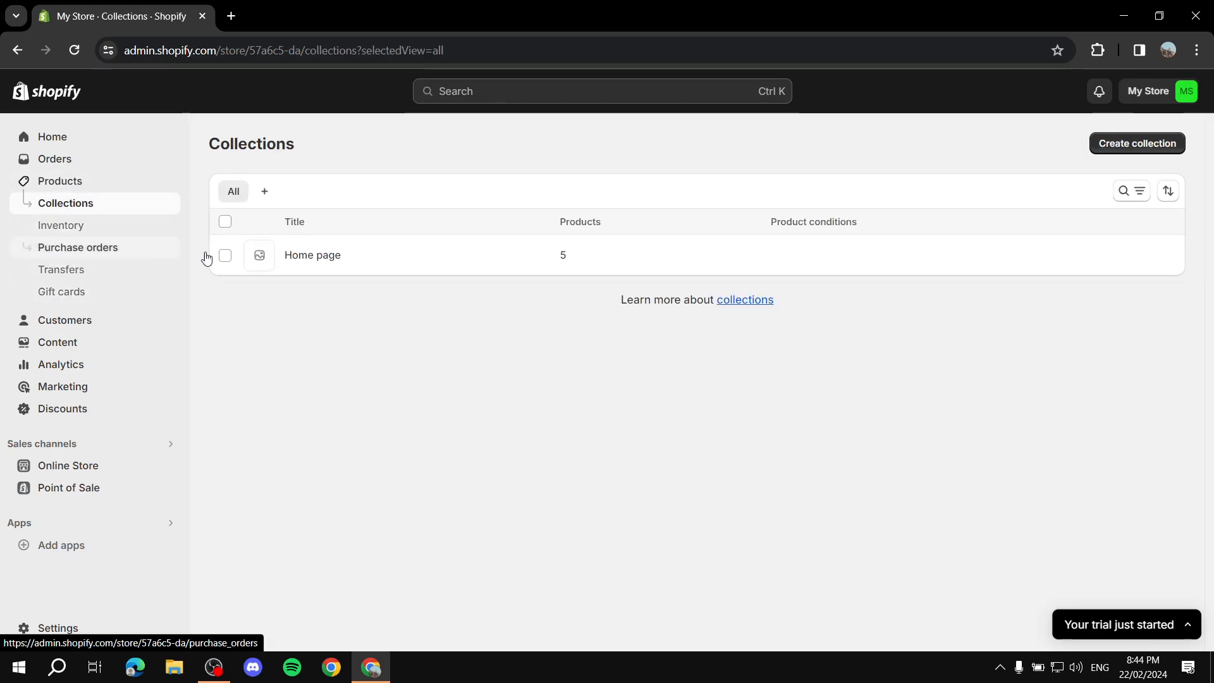
{"action": "left_click", "coordinate": [1145, 144]}
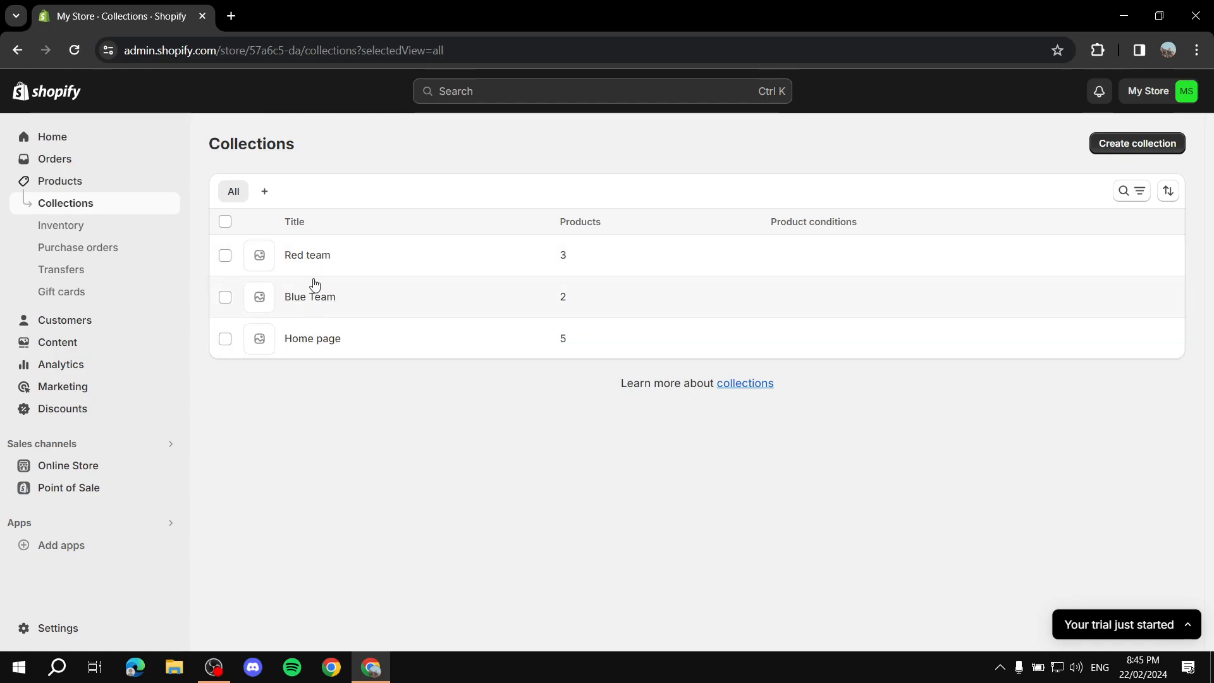
Review the products in the Red team and Blue Team collections
{"action": "left_click", "coordinate": [316, 256]}
{"action": "scroll", "coordinate": [596, 389], "scroll_direction": "down", "scroll_amount": 3}
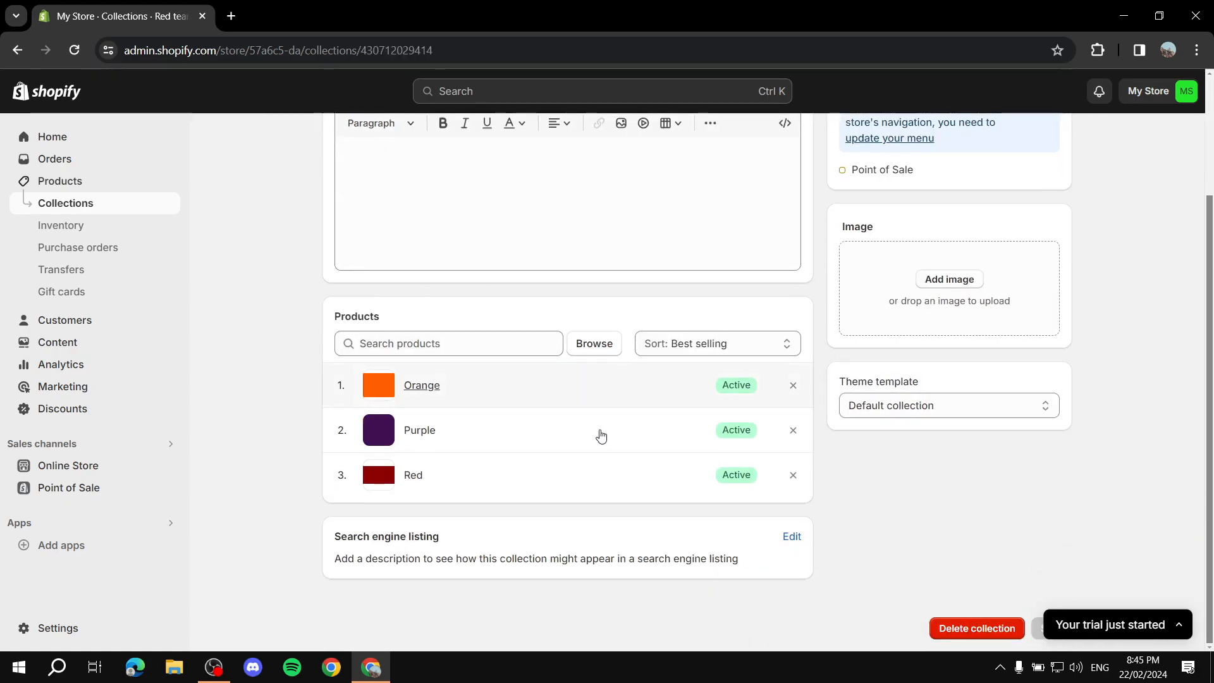
{"action": "scroll", "coordinate": [415, 507], "scroll_direction": "up", "scroll_amount": 3}
{"action": "left_click", "coordinate": [328, 144]}
{"action": "left_click", "coordinate": [296, 295]}
{"action": "scroll", "coordinate": [598, 354], "scroll_direction": "down", "scroll_amount": 2}
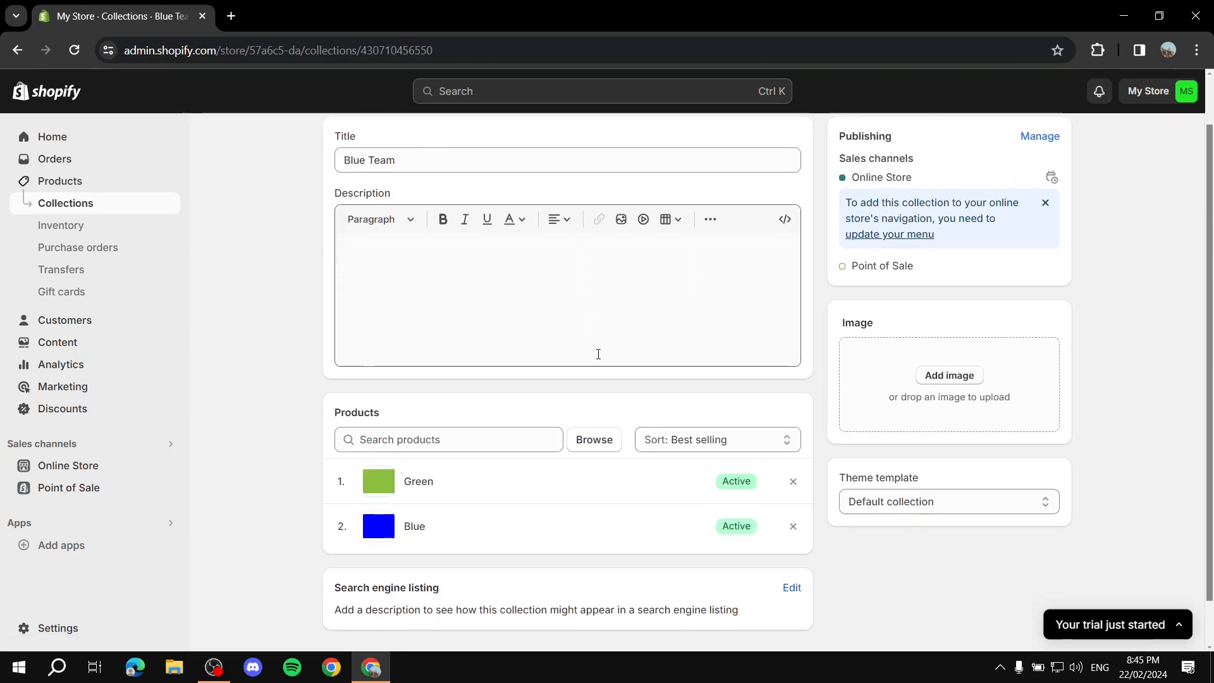
{"action": "scroll", "coordinate": [599, 355], "scroll_direction": "down", "scroll_amount": 2}
{"action": "scroll", "coordinate": [569, 380], "scroll_direction": "up", "scroll_amount": 3}
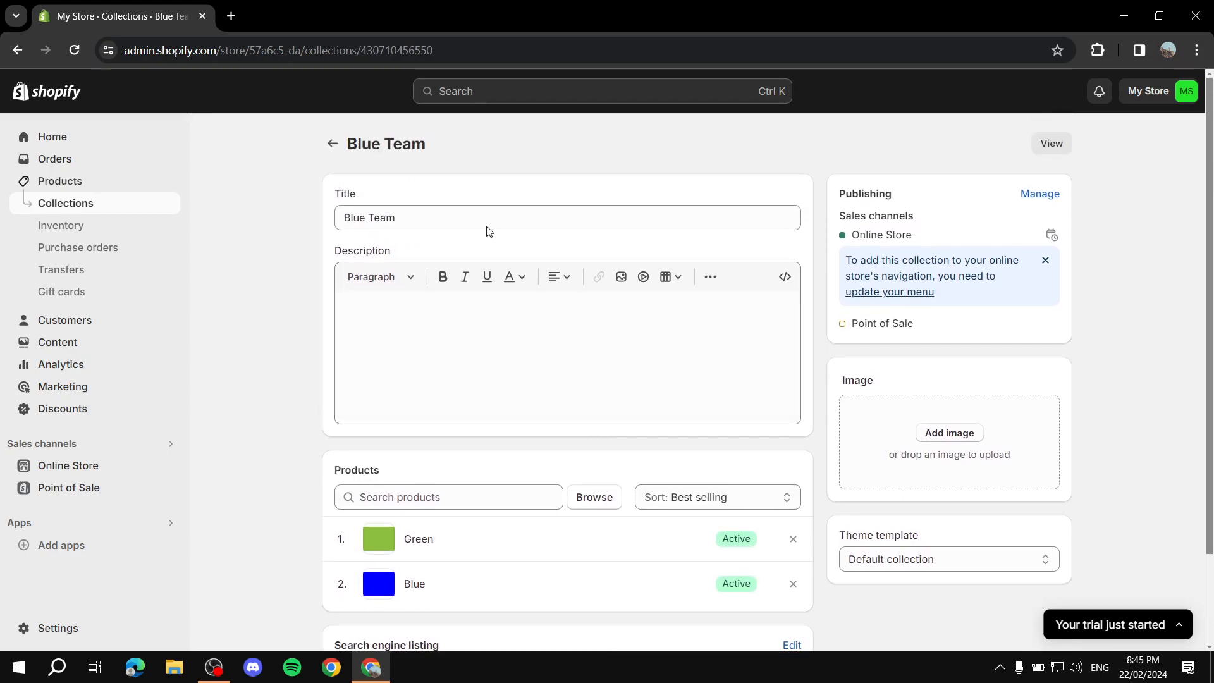
{"action": "left_click", "coordinate": [334, 147]}
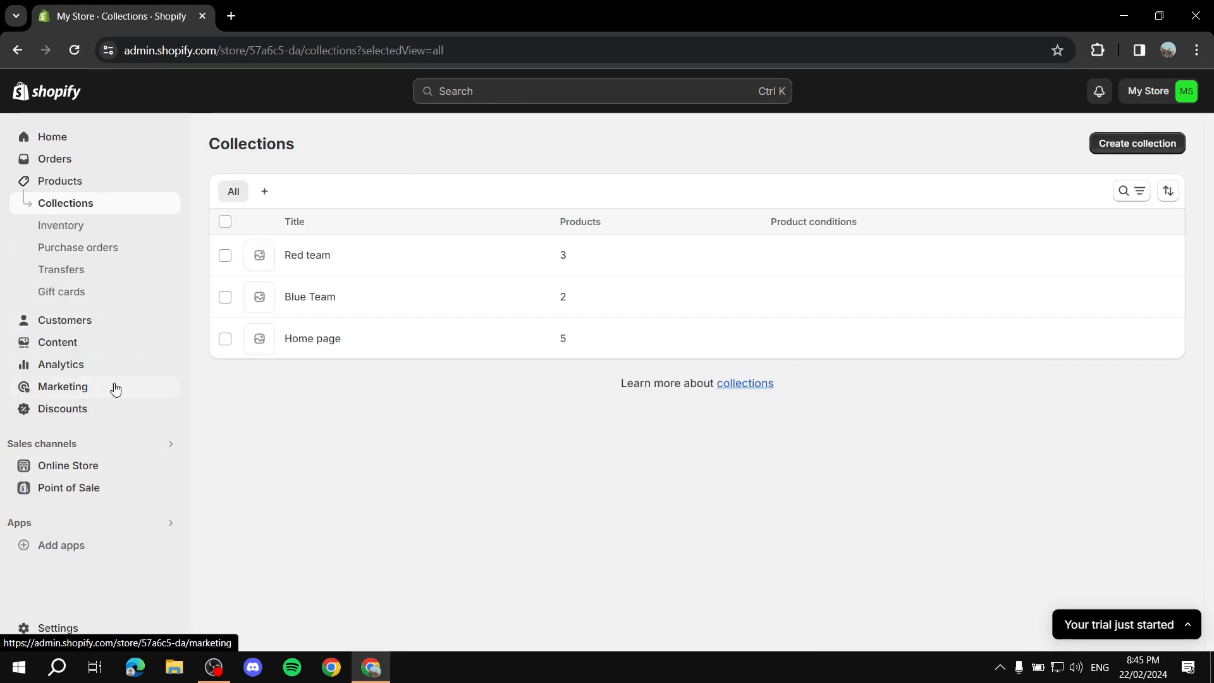
Open the Main menu in the online store navigation
{"action": "left_click", "coordinate": [74, 467]}
{"action": "left_click", "coordinate": [81, 438]}
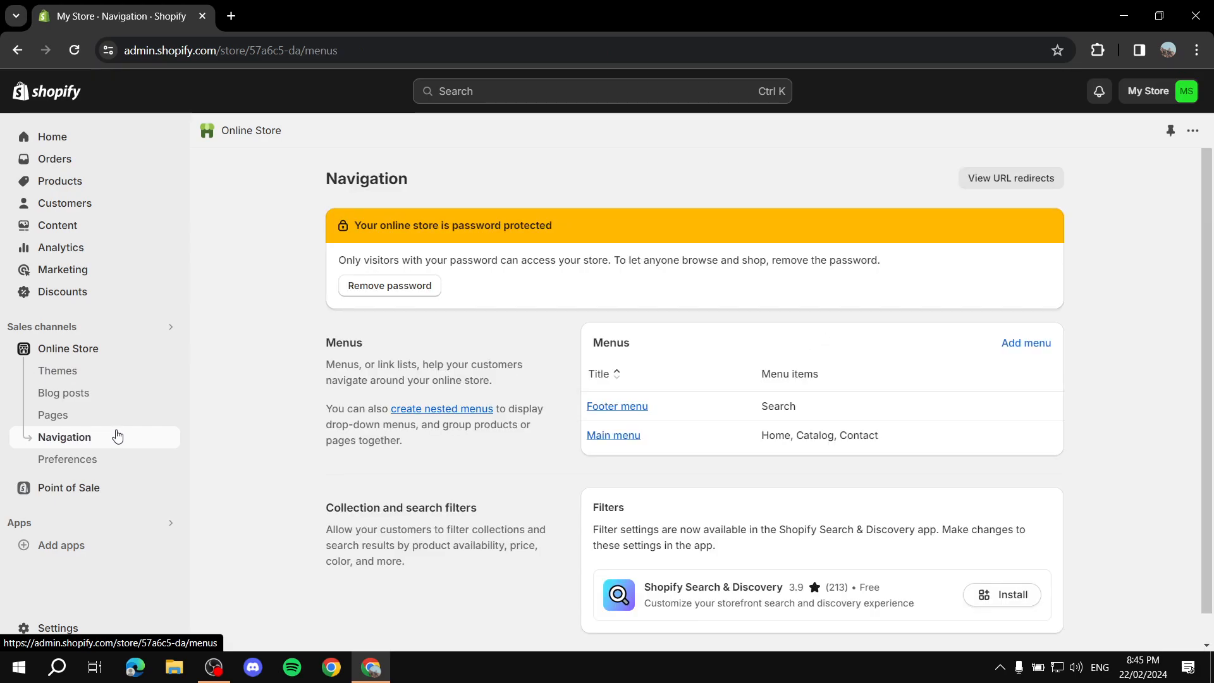
{"action": "left_click", "coordinate": [612, 435]}
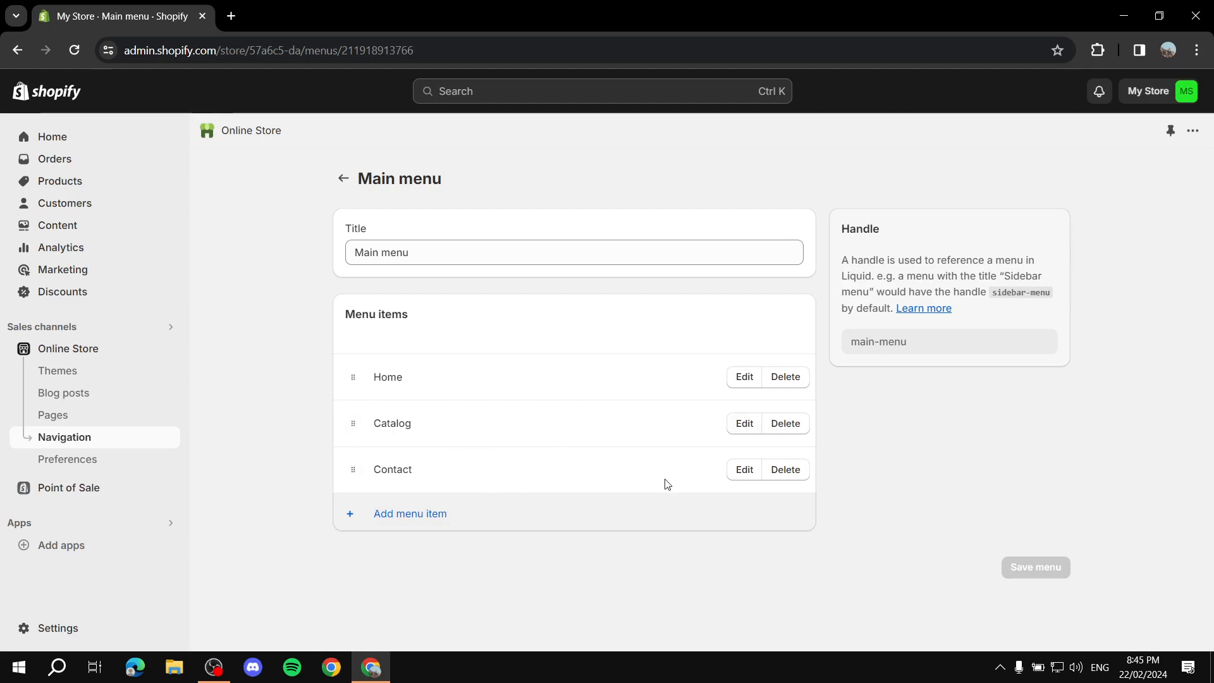
Delete the Catalog menu item
{"action": "left_click", "coordinate": [790, 424]}
{"action": "left_click", "coordinate": [798, 423]}
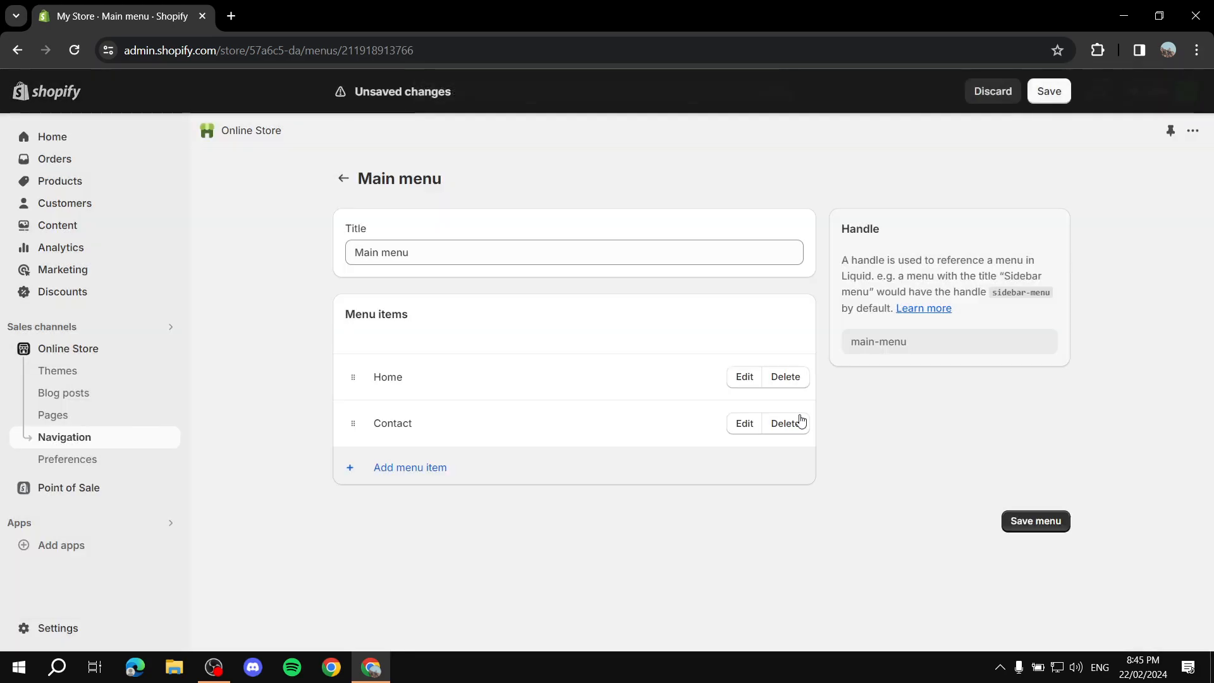
Add a menu item named Products linked to All products
{"action": "left_click", "coordinate": [392, 466]}
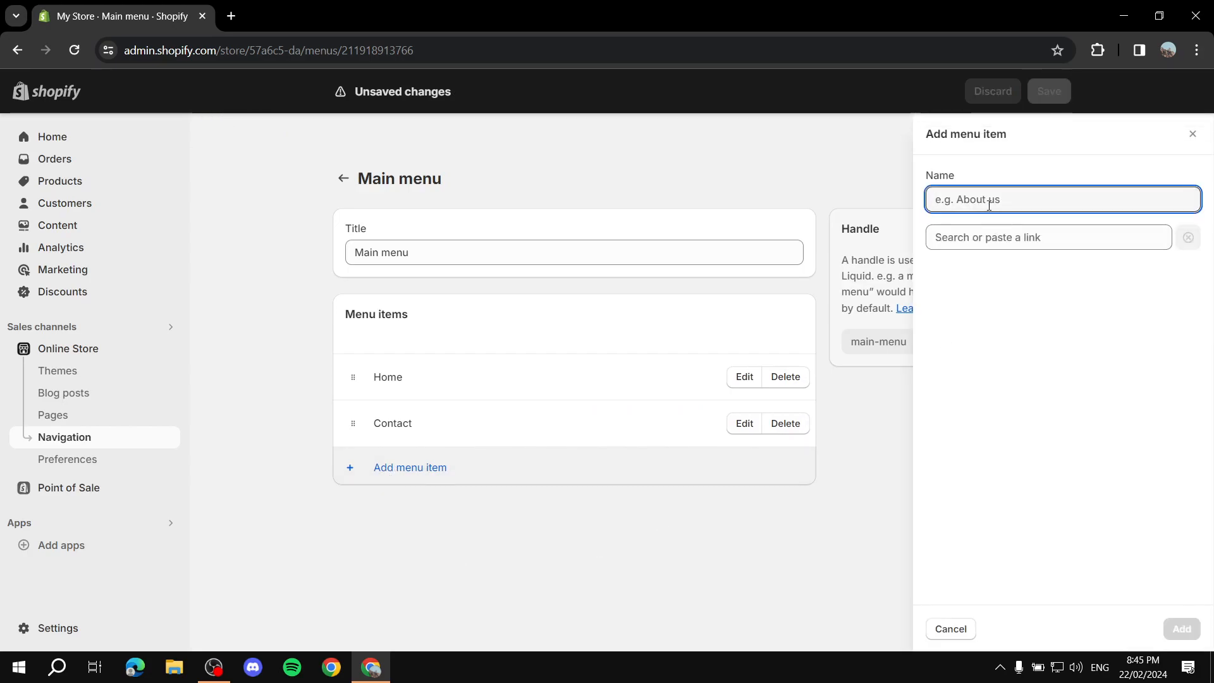
{"action": "type", "text": "Prou"}
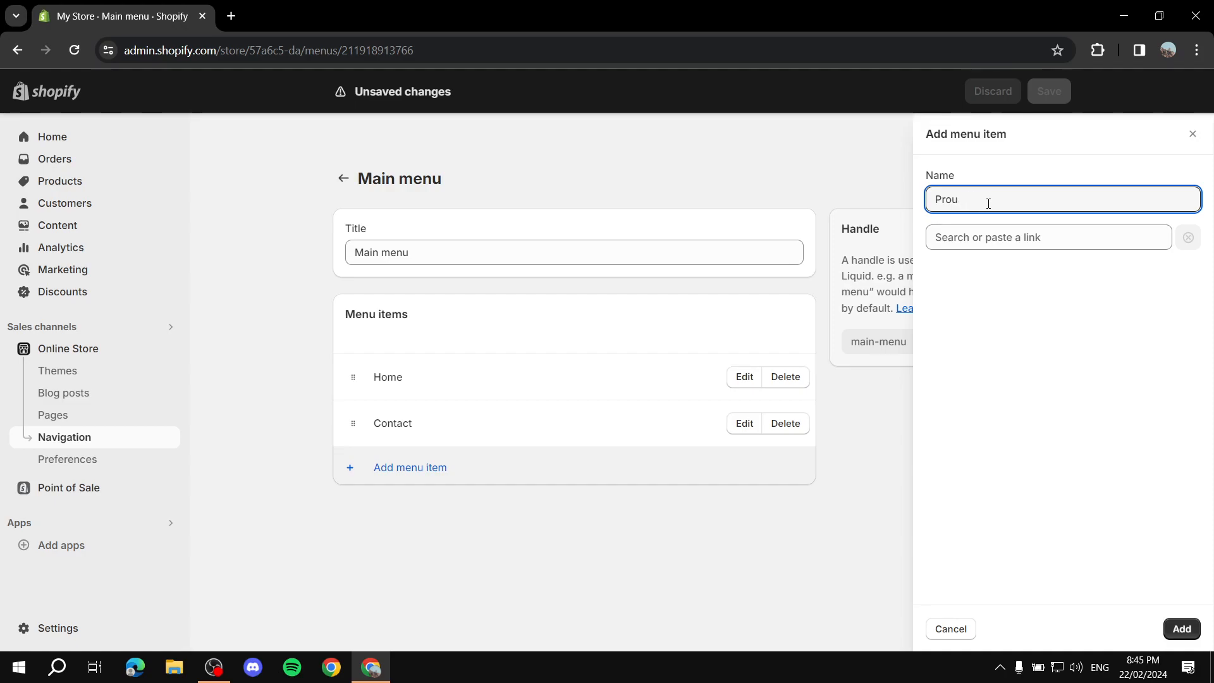
{"action": "key", "text": "BackSpace"}
{"action": "left_click", "coordinate": [1049, 240]}
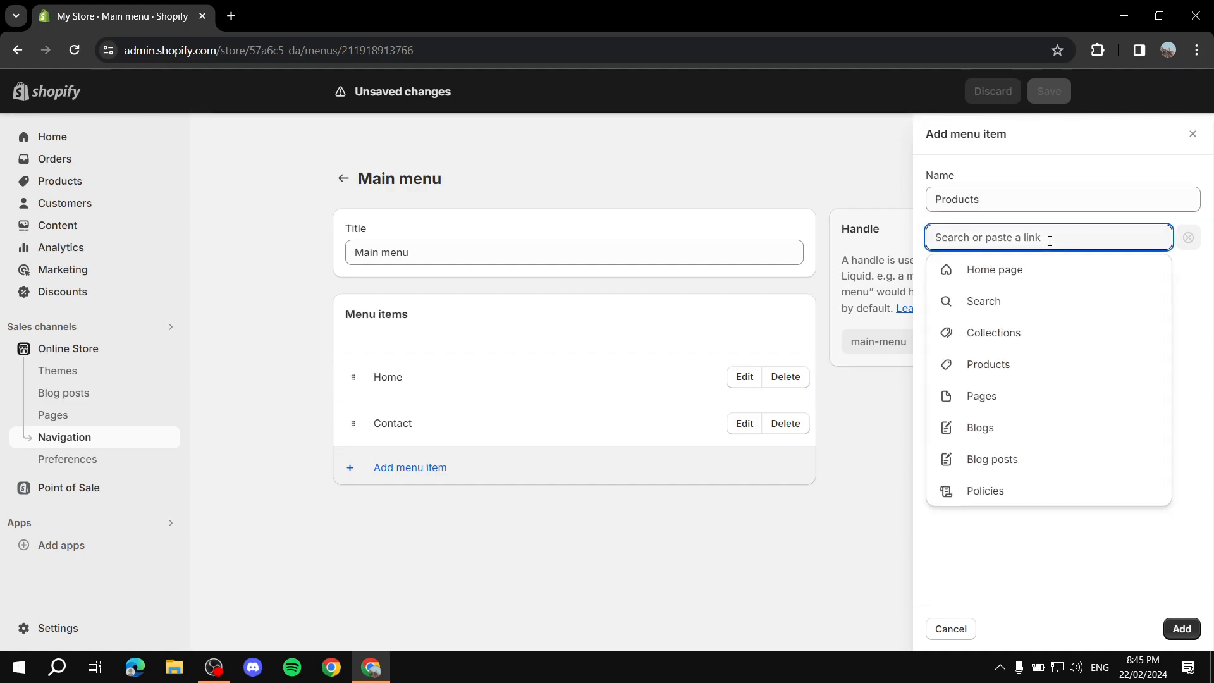
{"action": "left_click", "coordinate": [1010, 364]}
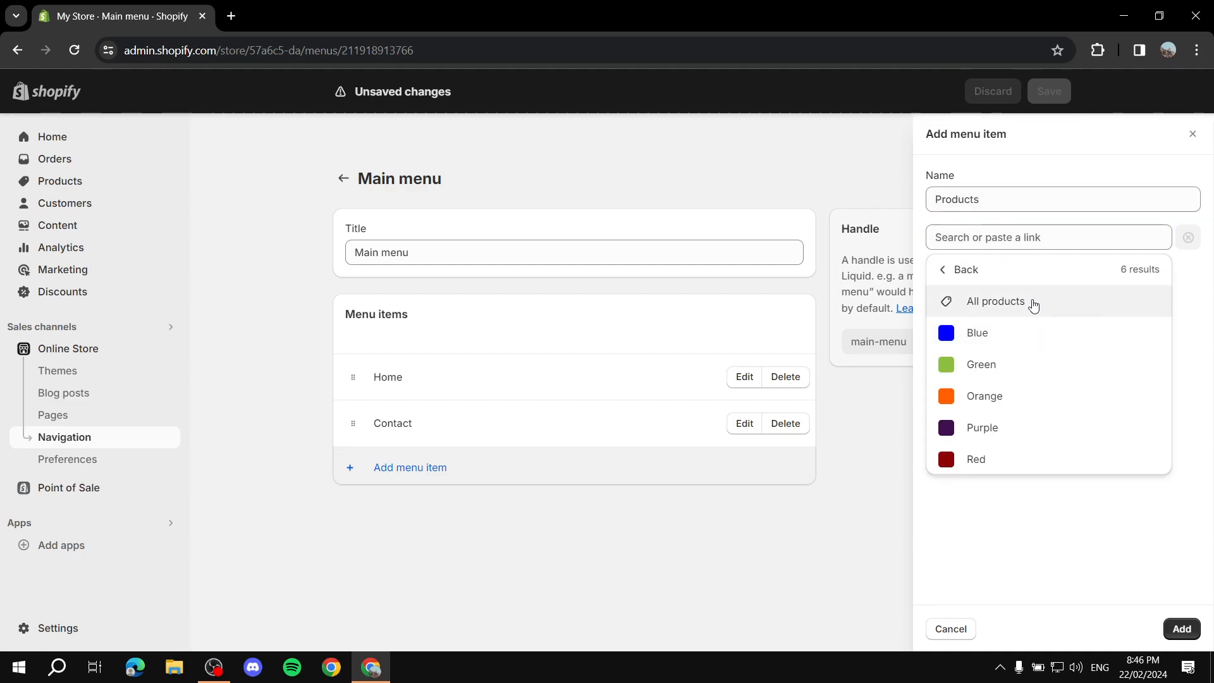
{"action": "left_click", "coordinate": [1040, 311]}
{"action": "left_click", "coordinate": [1181, 628]}
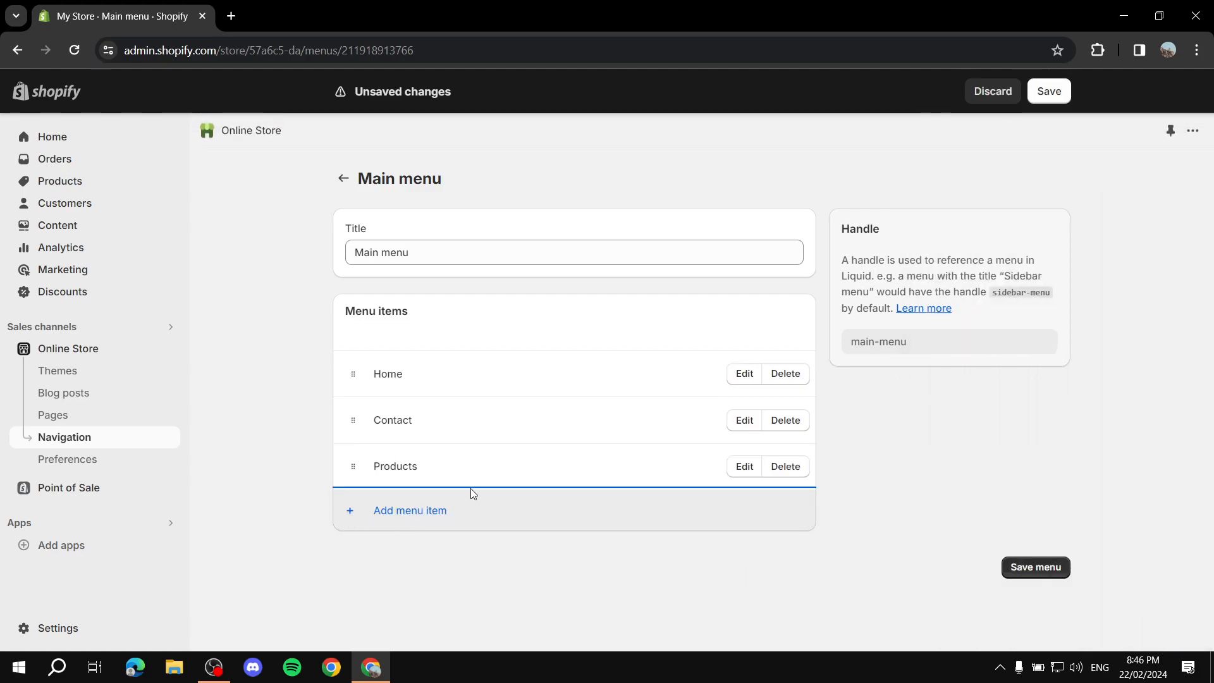
Add a menu item named Reds linked to the Red team collection and nest it under Products
{"action": "left_click_drag", "start_coordinate": [423, 468], "coordinate": [348, 464]}
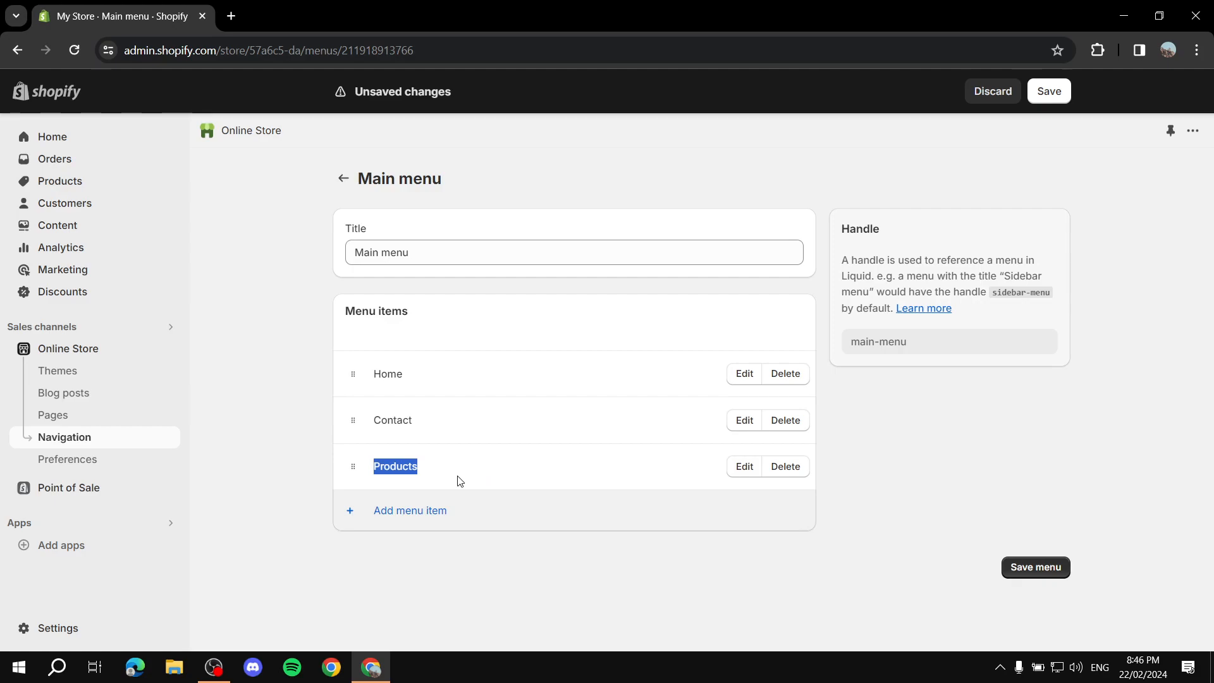
{"action": "left_click", "coordinate": [398, 513]}
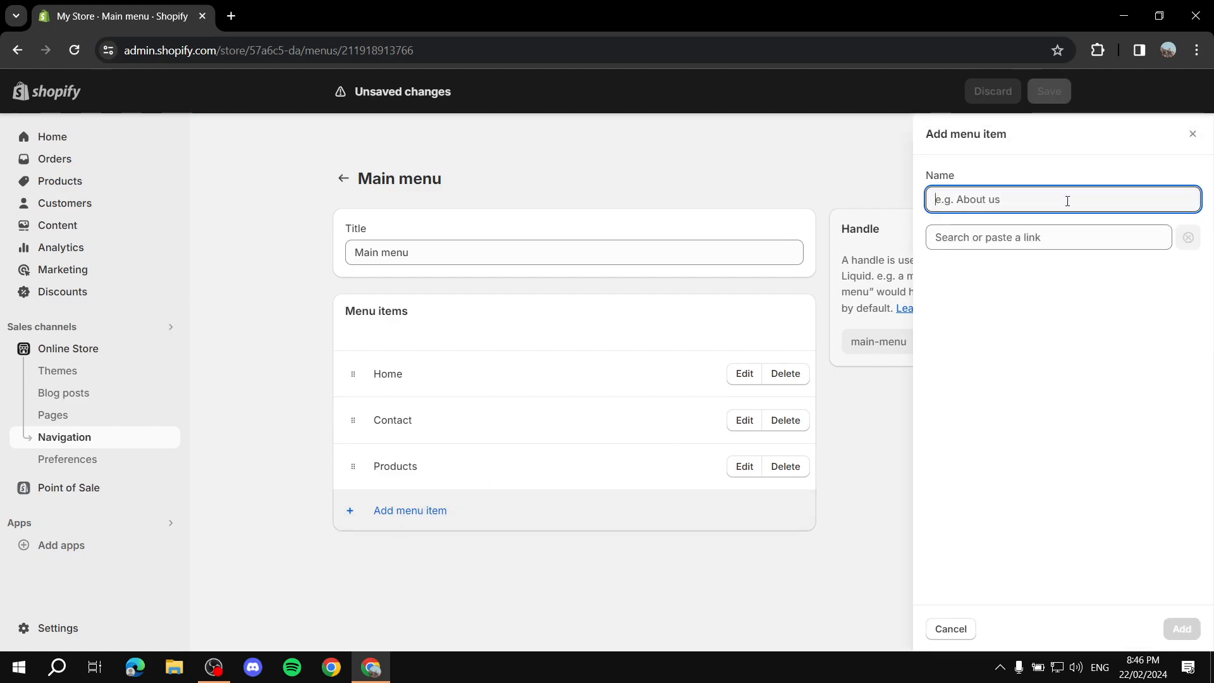
{"action": "type", "text": "Reds"}
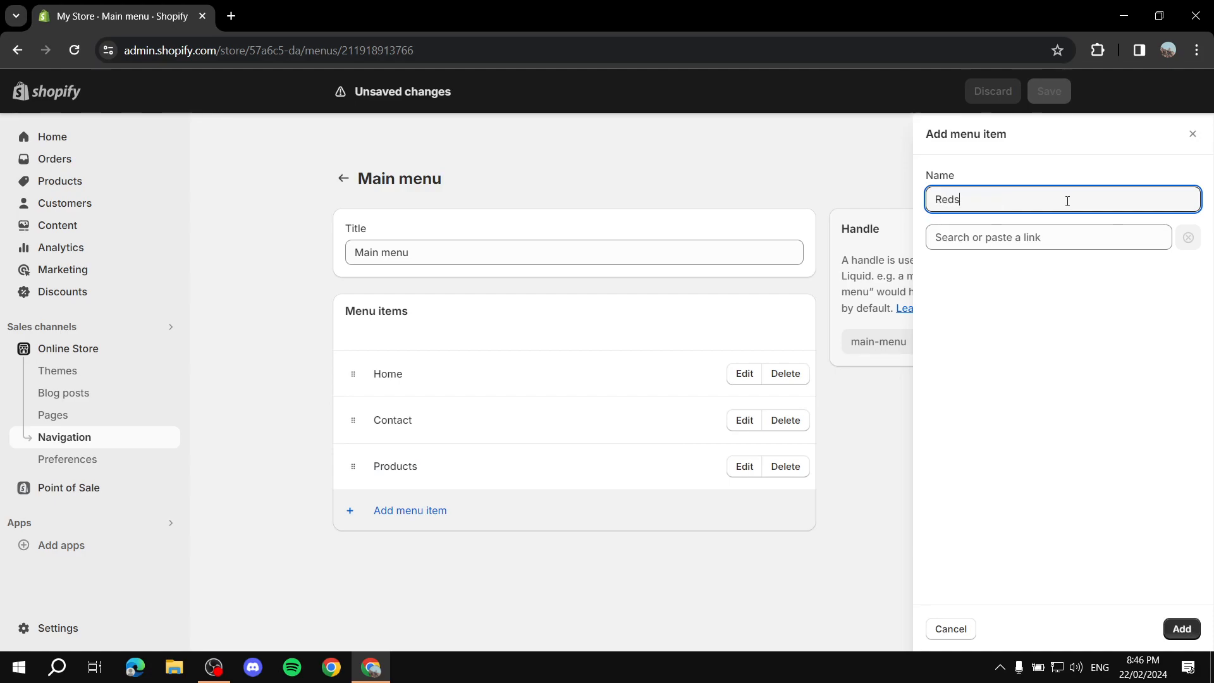
{"action": "left_click", "coordinate": [1096, 236]}
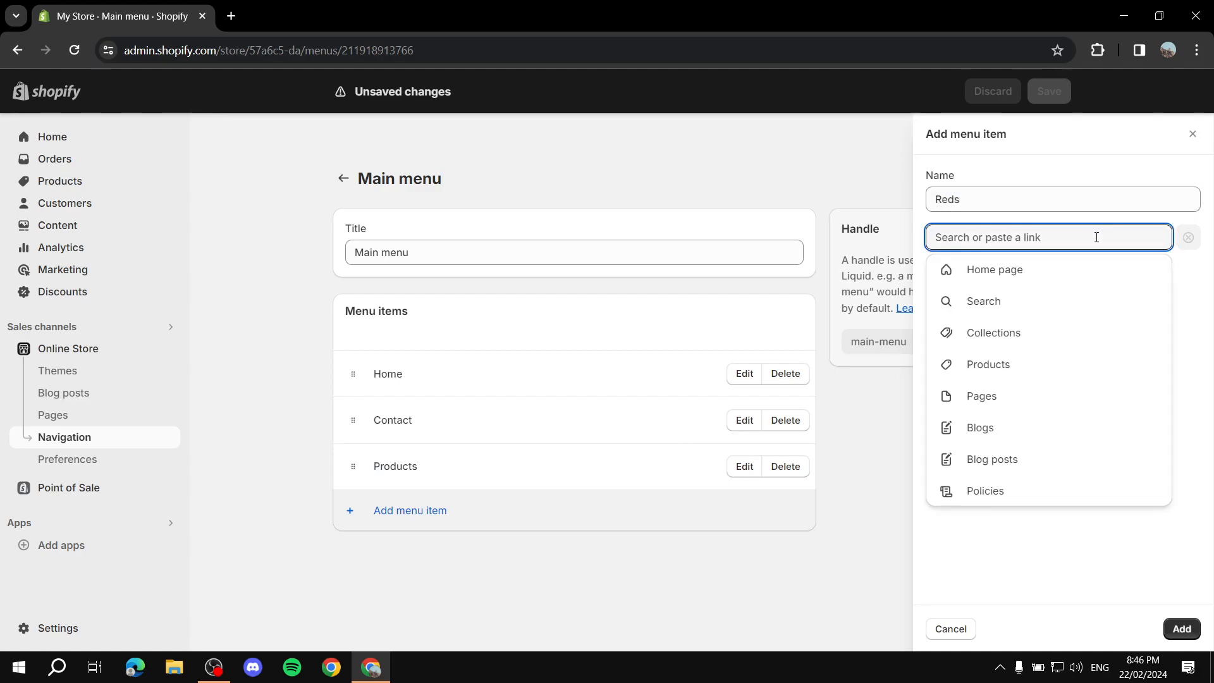
{"action": "left_click", "coordinate": [1023, 333]}
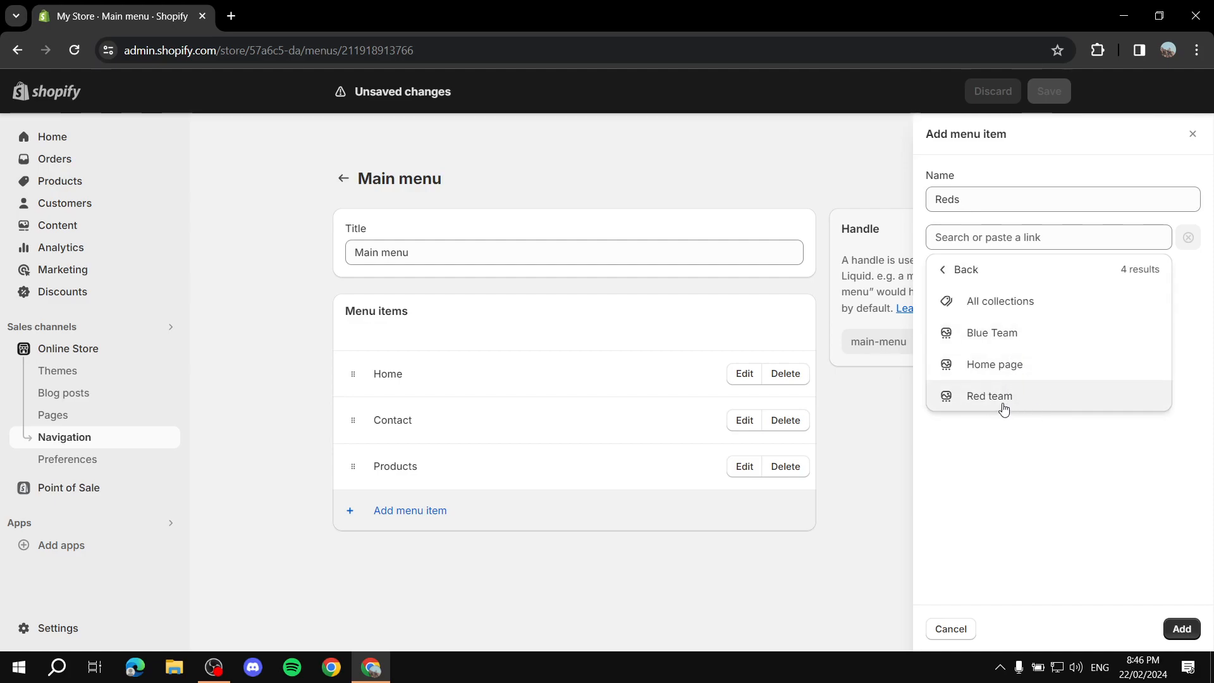
{"action": "left_click", "coordinate": [981, 399]}
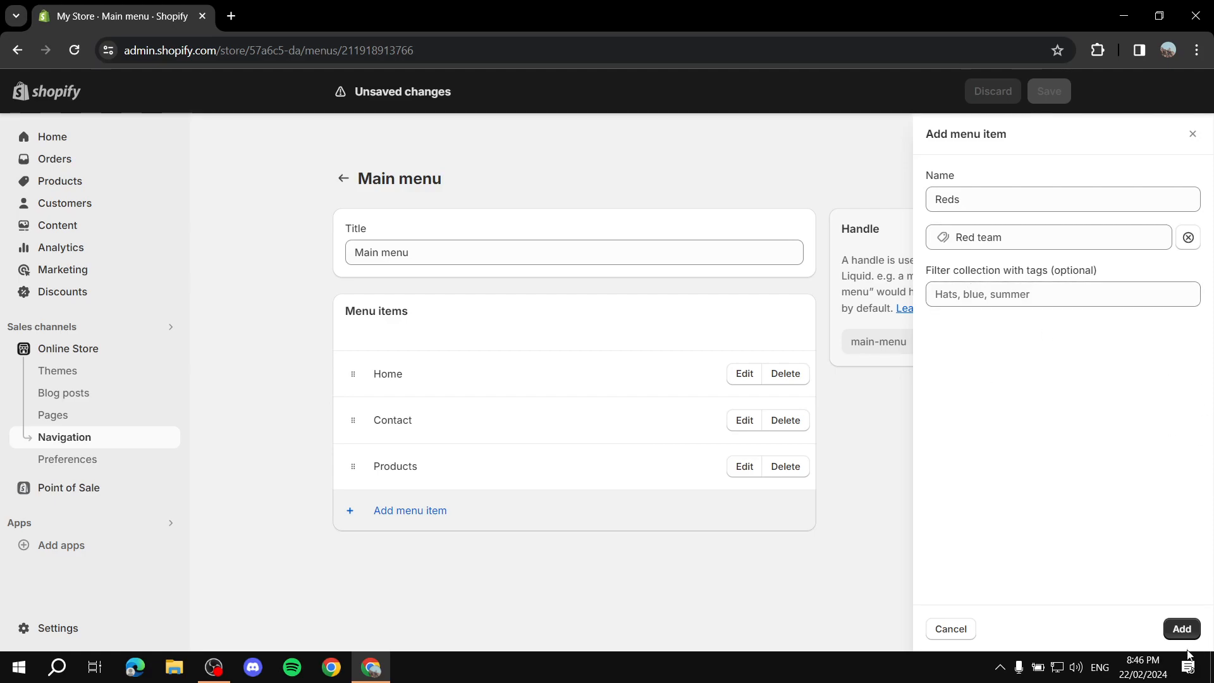
{"action": "left_click", "coordinate": [1171, 621]}
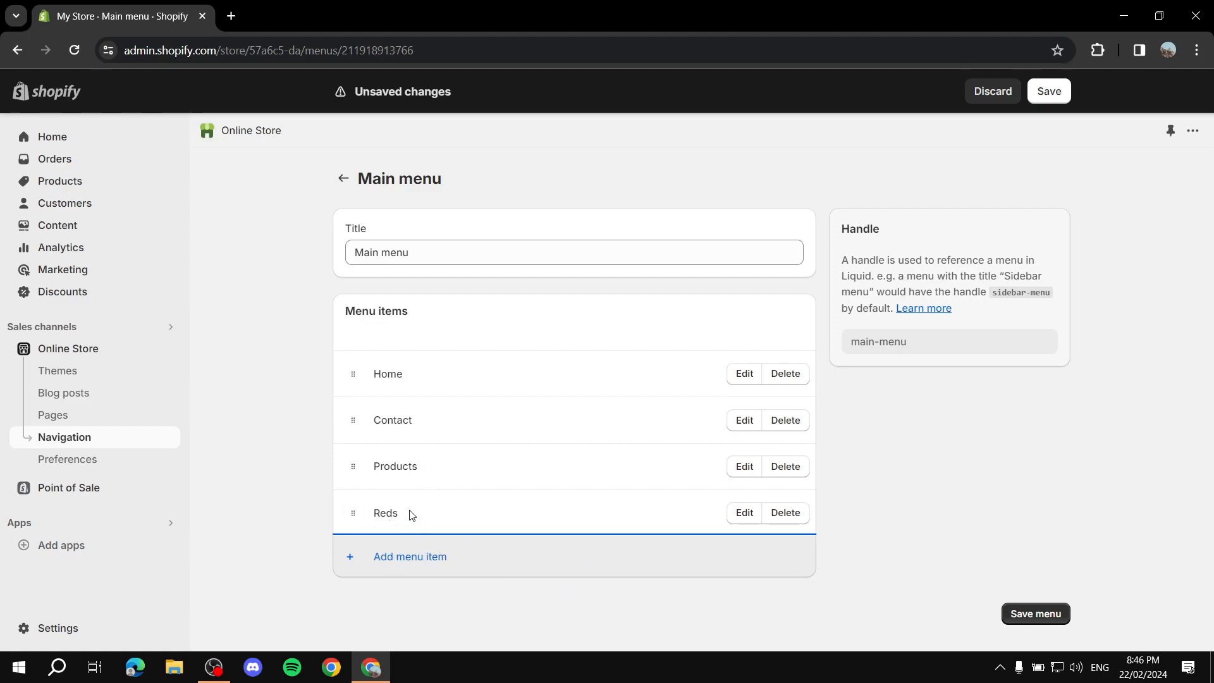
{"action": "mouse_move", "coordinate": [353, 515]}
{"action": "left_mouse_down"}
{"action": "mouse_move", "coordinate": [360, 531]}
{"action": "mouse_move", "coordinate": [379, 528]}
{"action": "mouse_move", "coordinate": [345, 524]}
{"action": "mouse_move", "coordinate": [349, 492]}
{"action": "mouse_move", "coordinate": [342, 525]}
{"action": "mouse_move", "coordinate": [349, 486]}
{"action": "mouse_move", "coordinate": [340, 517]}
{"action": "mouse_move", "coordinate": [461, 504]}
{"action": "left_mouse_up"}
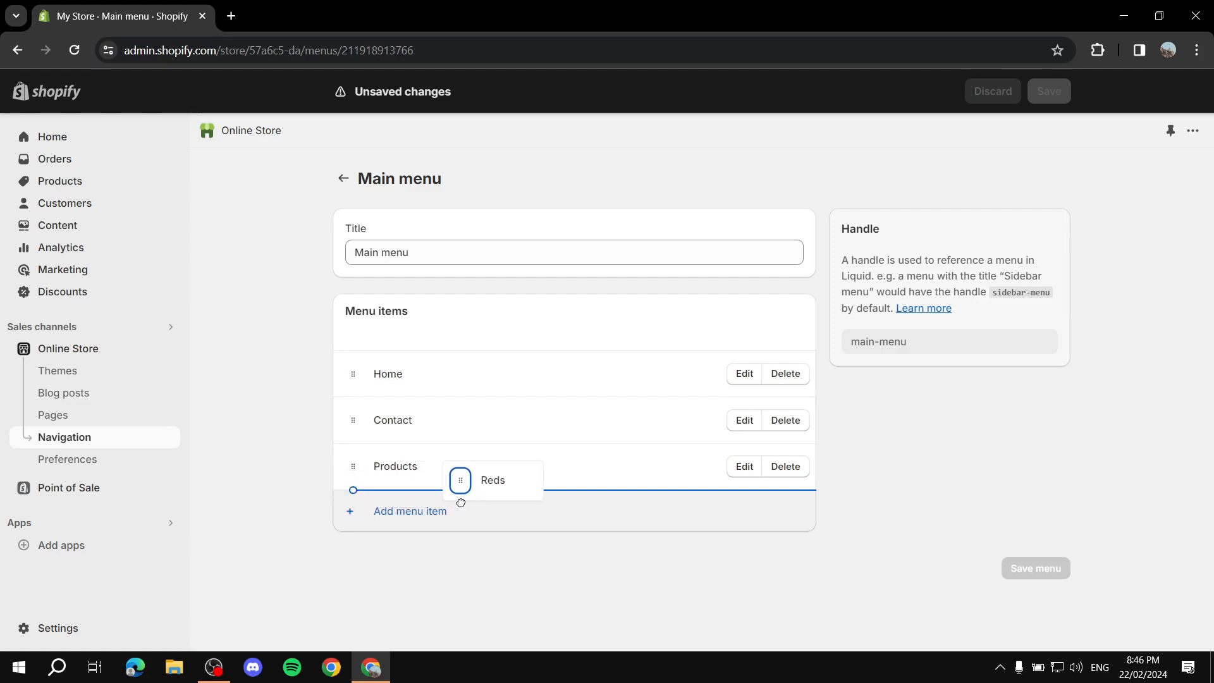
{"action": "left_click_drag", "start_coordinate": [461, 504], "coordinate": [462, 504]}
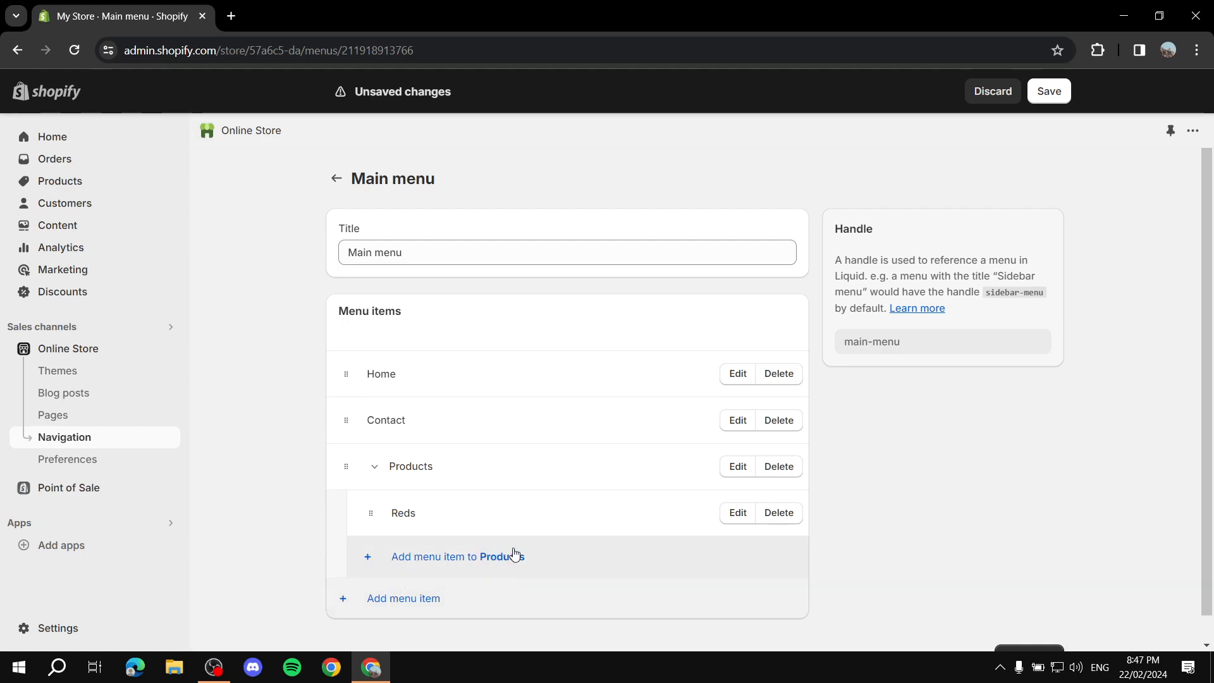
Add a Blues item under Products linked to the Blue Team collection
{"action": "left_click", "coordinate": [444, 563]}
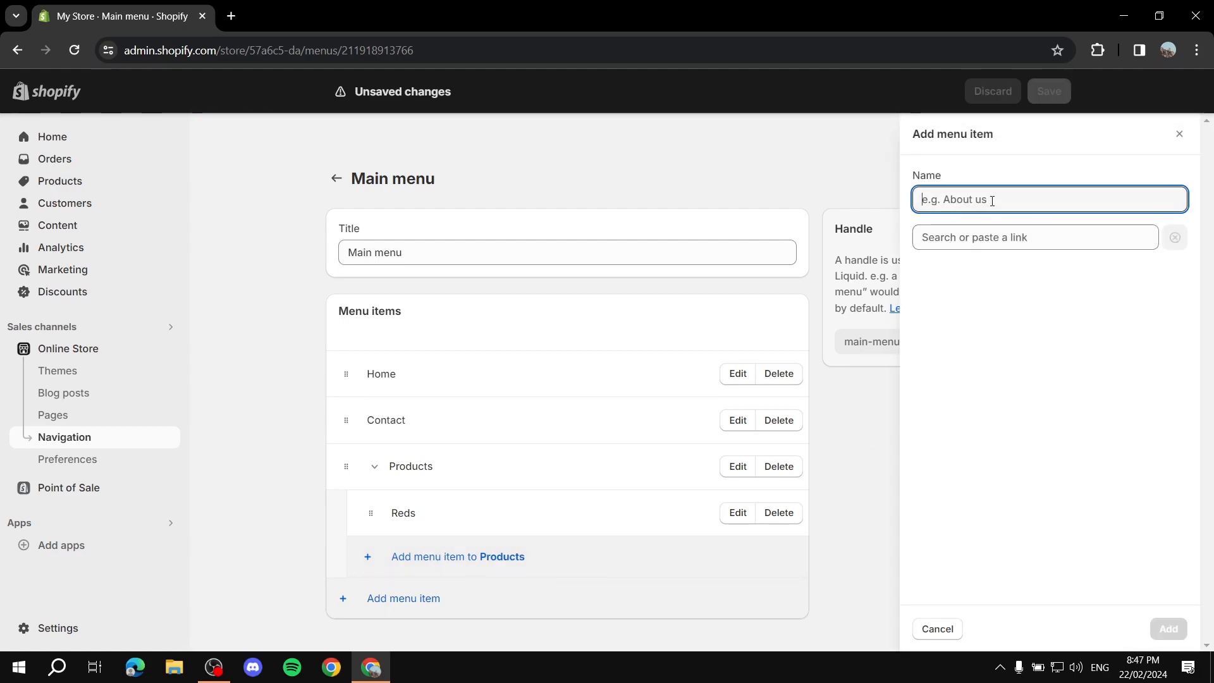
{"action": "type", "text": "Blues"}
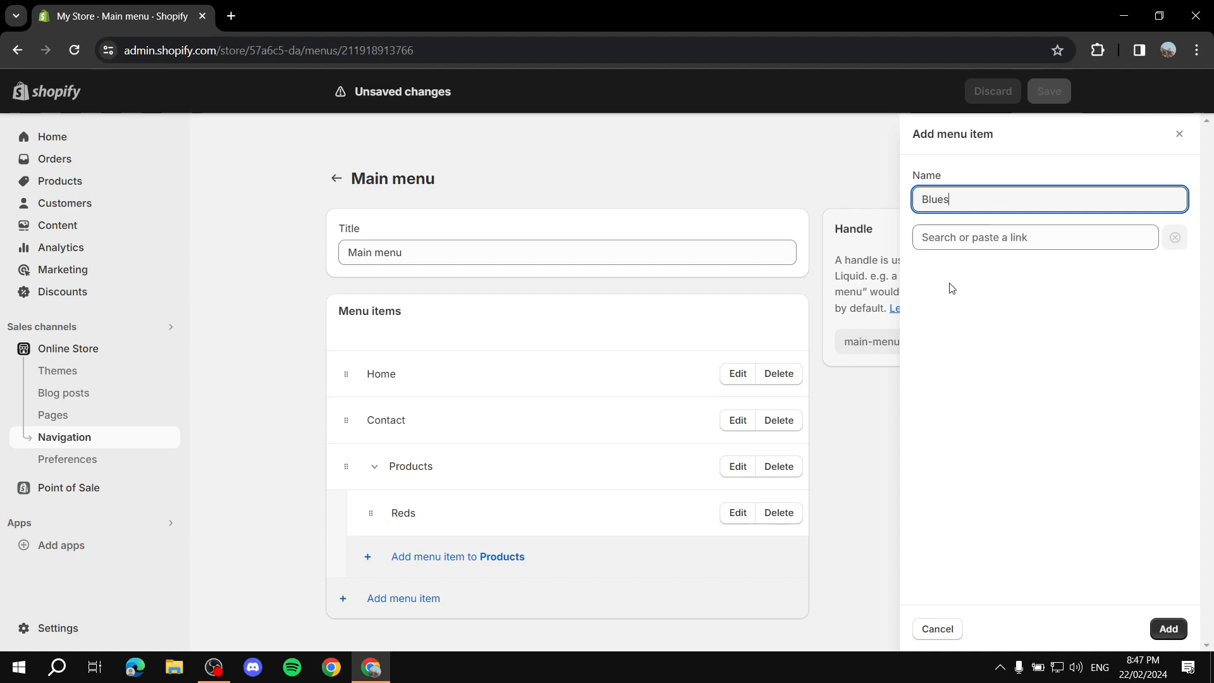
{"action": "left_click", "coordinate": [965, 232]}
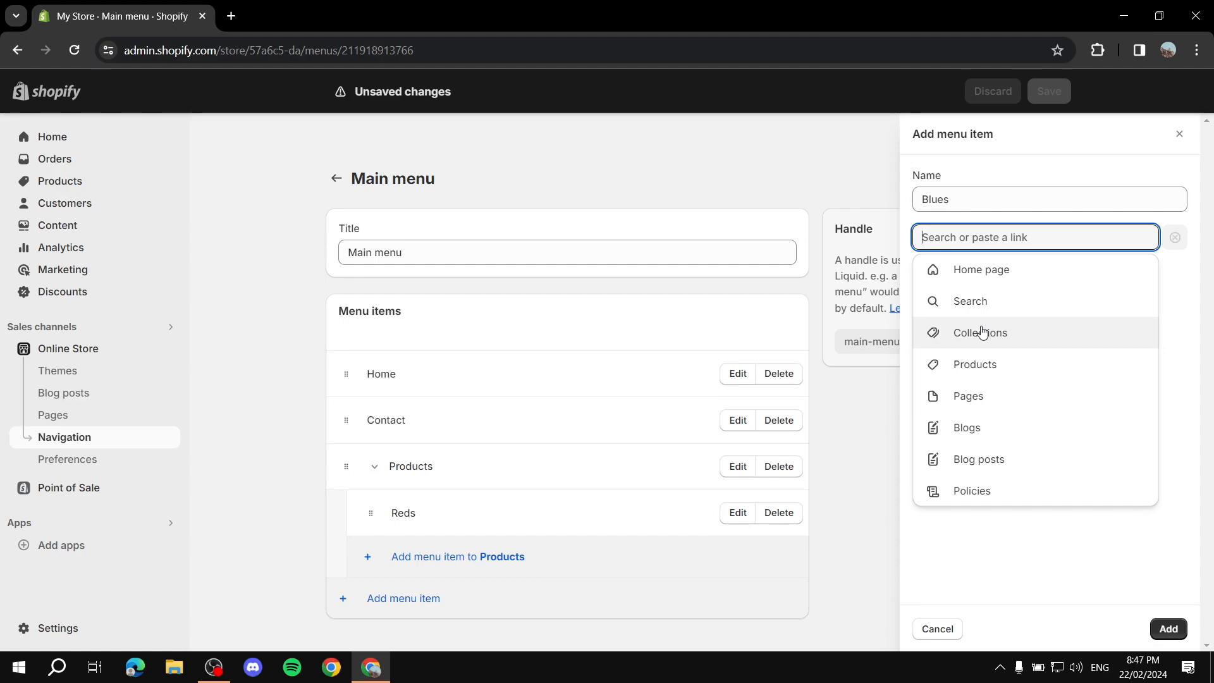
{"action": "left_click", "coordinate": [982, 332]}
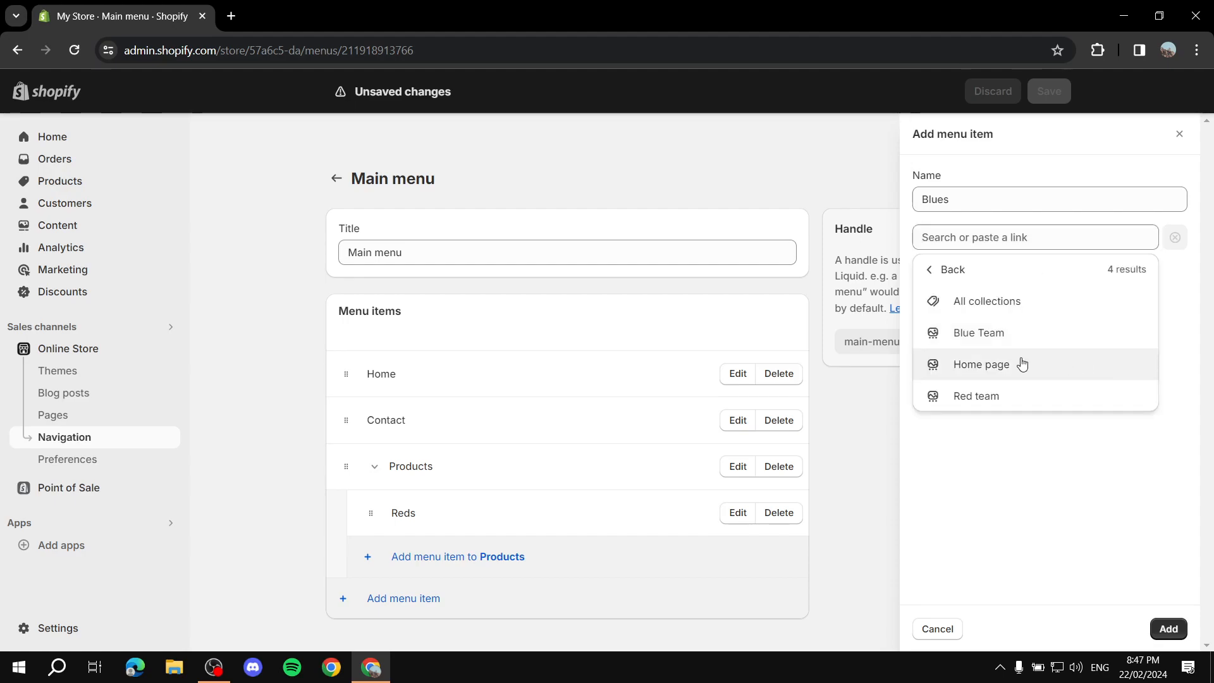
{"action": "left_click", "coordinate": [992, 336]}
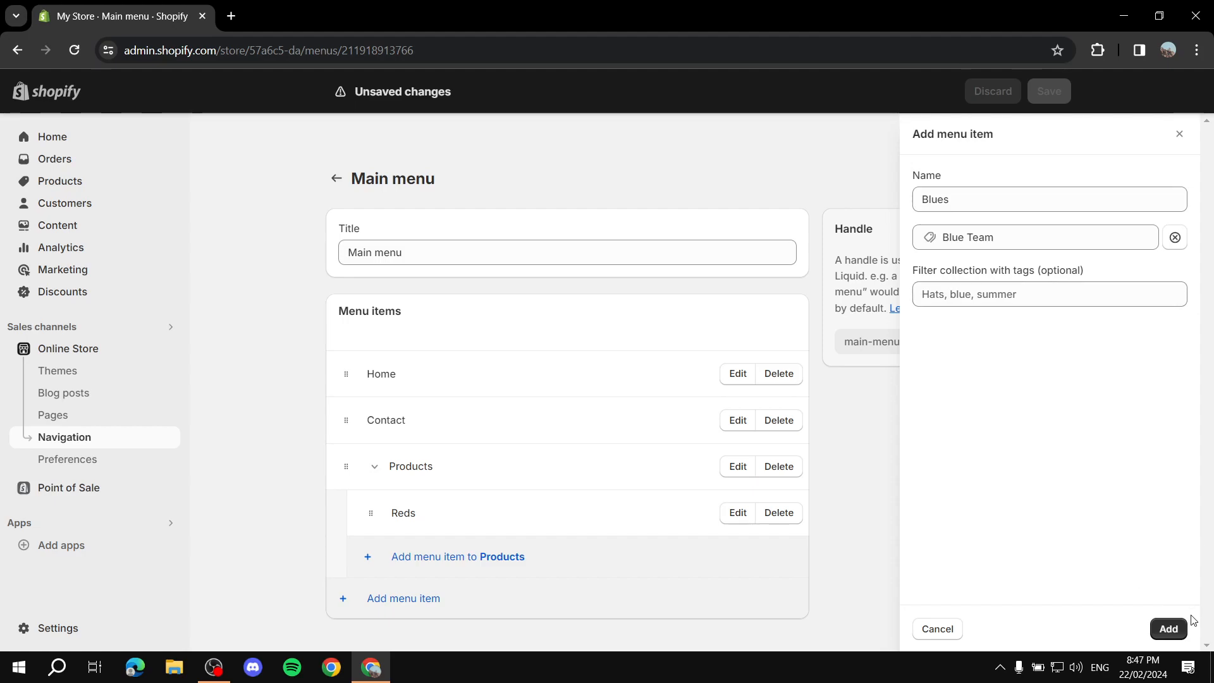
{"action": "left_click", "coordinate": [1169, 630]}
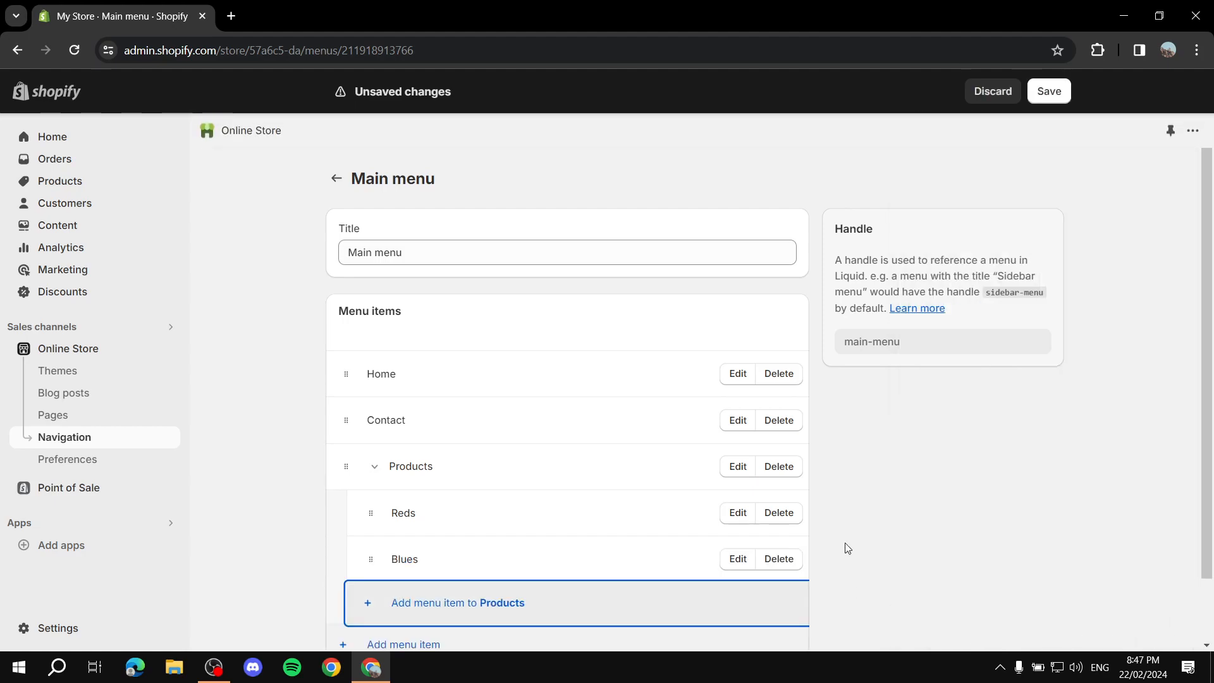
Save the Main menu and return to the navigation menu list
{"action": "scroll", "coordinate": [846, 518], "scroll_direction": "down", "scroll_amount": 1}
{"action": "left_click", "coordinate": [1064, 91]}
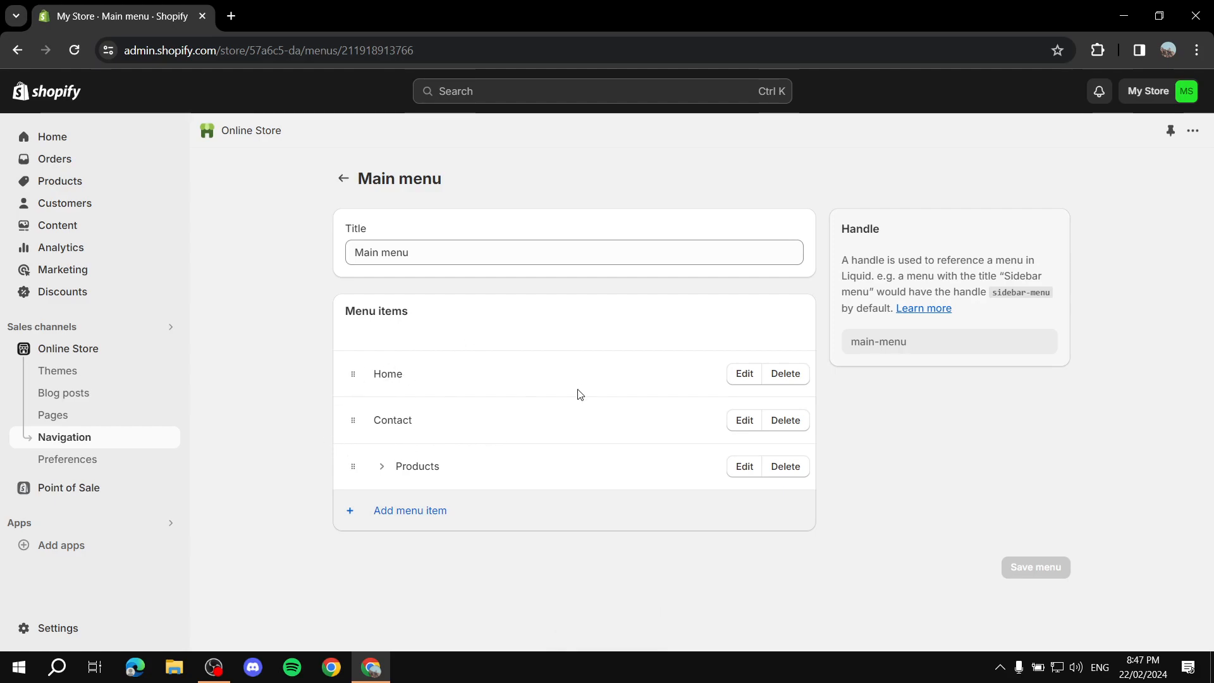
{"action": "left_click", "coordinate": [382, 468]}
{"action": "scroll", "coordinate": [443, 516], "scroll_direction": "down", "scroll_amount": 1}
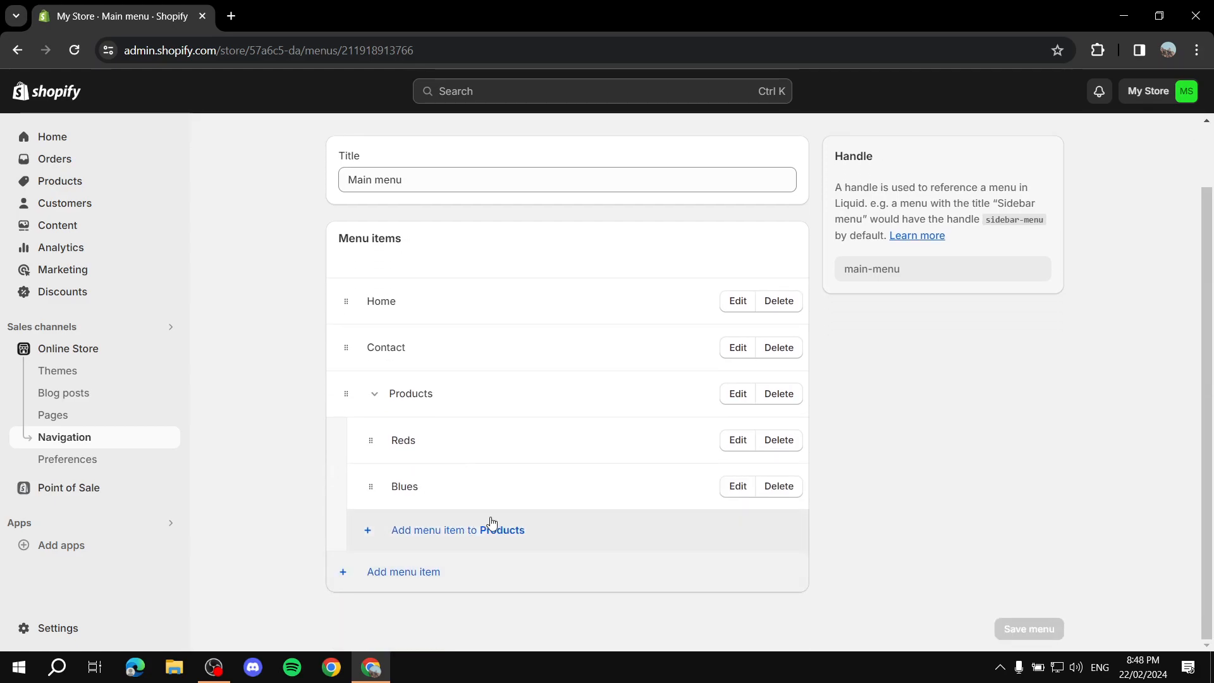
{"action": "scroll", "coordinate": [526, 360], "scroll_direction": "up", "scroll_amount": 1}
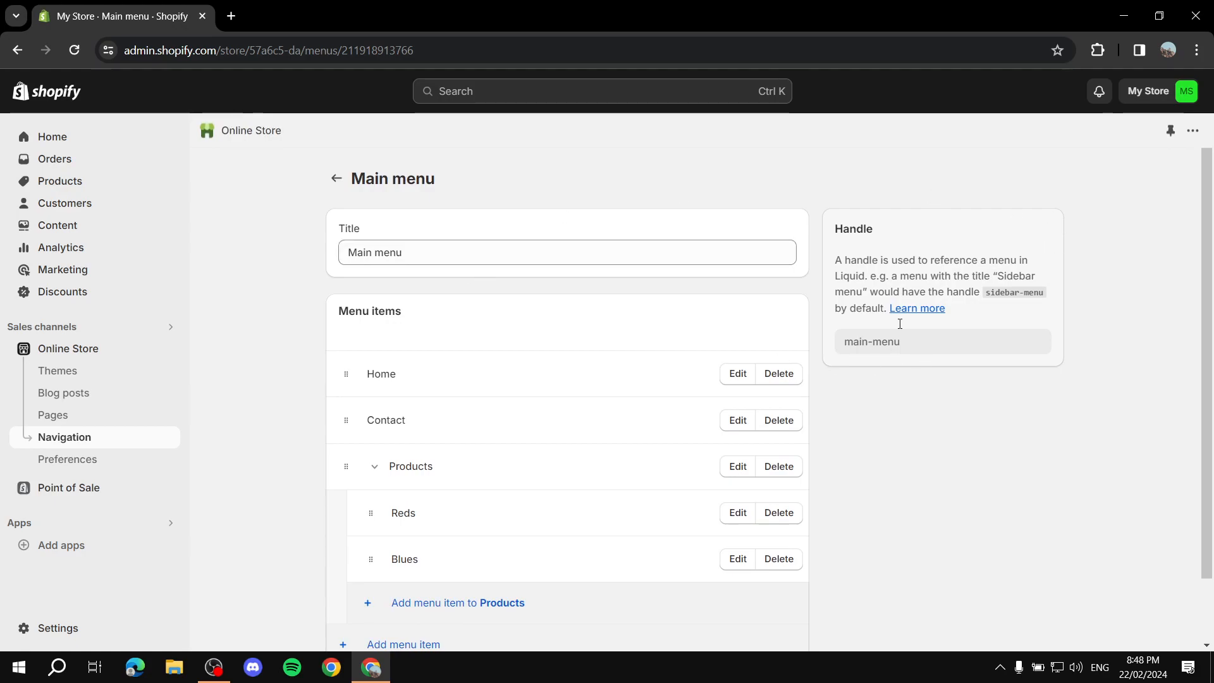
{"action": "left_click", "coordinate": [336, 180]}
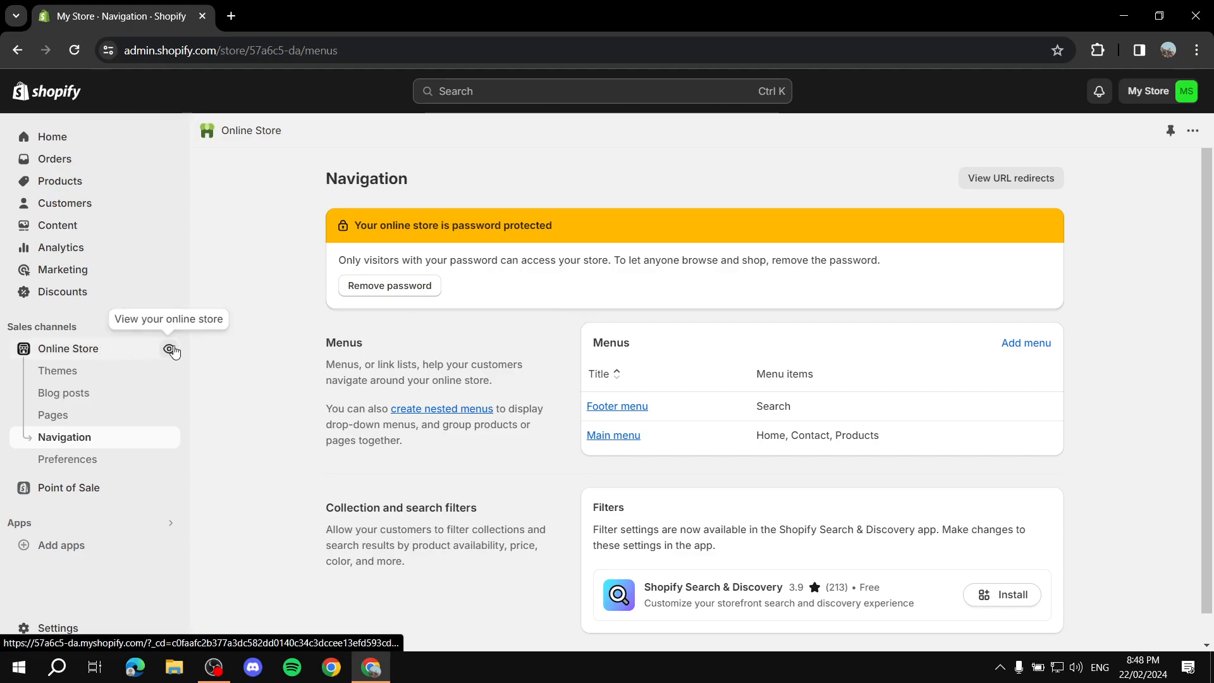
Preview the live store's Products dropdown and open the Reds and Blues collection pages, then close the preview
{"action": "left_click", "coordinate": [169, 350]}
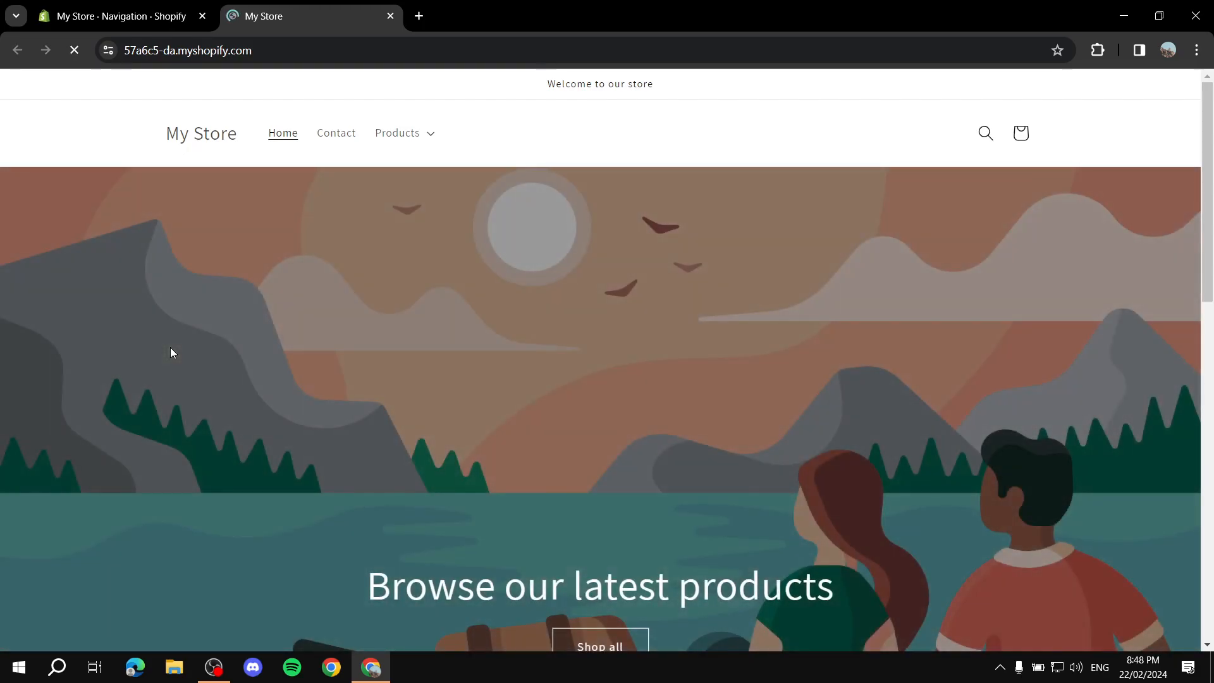
{"action": "left_click", "coordinate": [438, 141]}
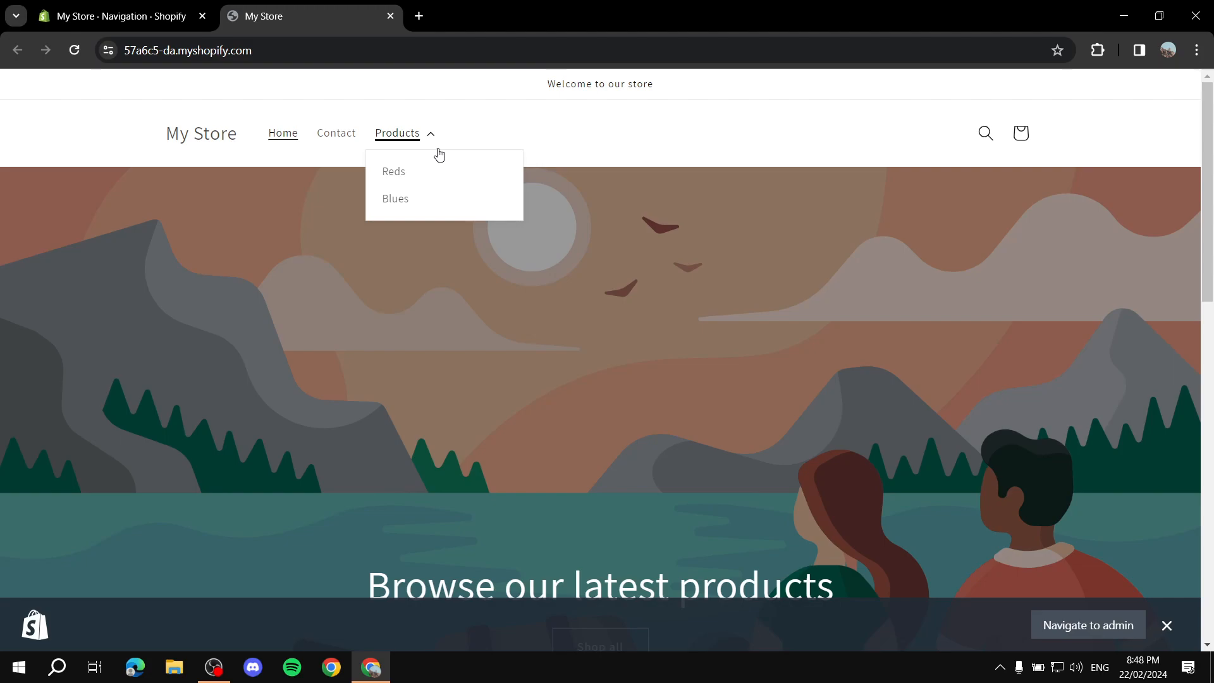
{"action": "left_click", "coordinate": [404, 134]}
{"action": "left_click", "coordinate": [401, 132]}
{"action": "left_click", "coordinate": [399, 133]}
{"action": "left_click", "coordinate": [432, 134]}
{"action": "left_click", "coordinate": [396, 173]}
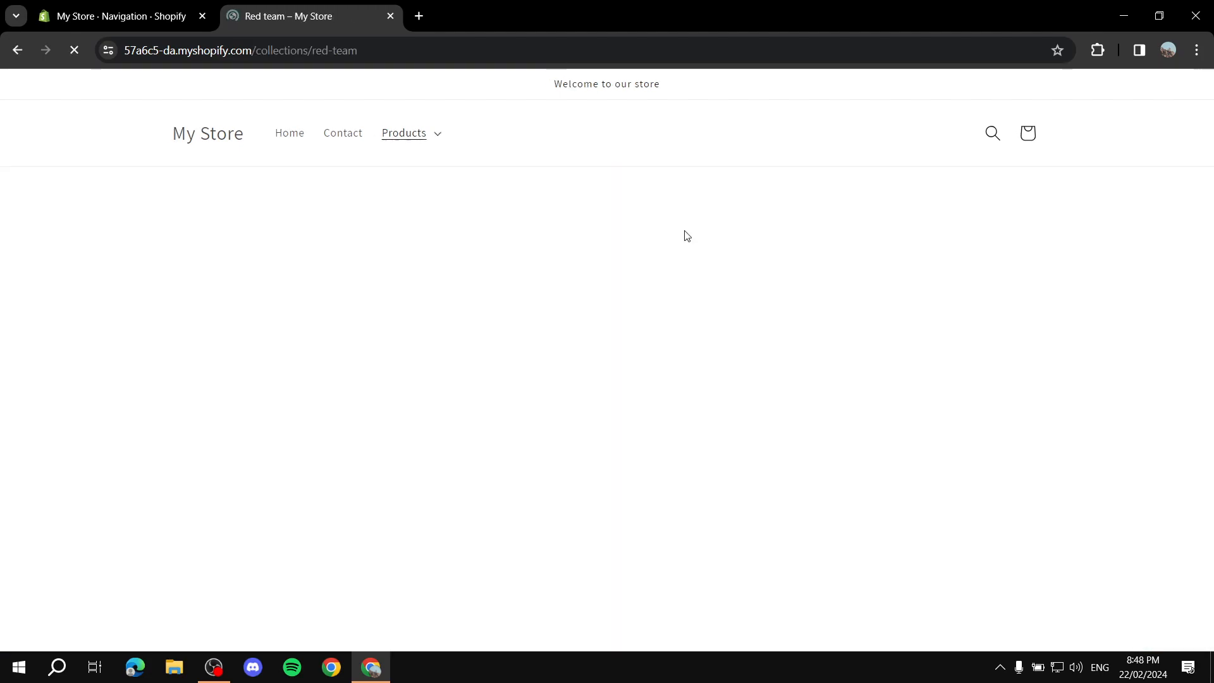
{"action": "scroll", "coordinate": [604, 250], "scroll_direction": "down", "scroll_amount": 1}
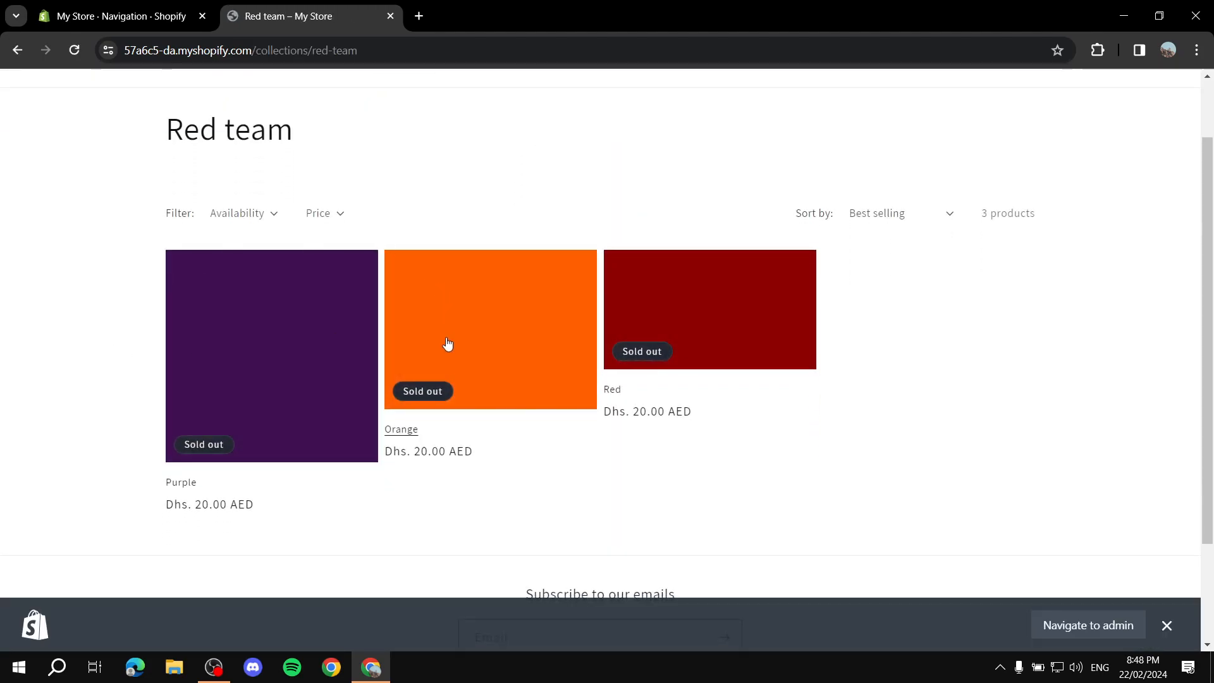
{"action": "scroll", "coordinate": [692, 349], "scroll_direction": "up", "scroll_amount": 2}
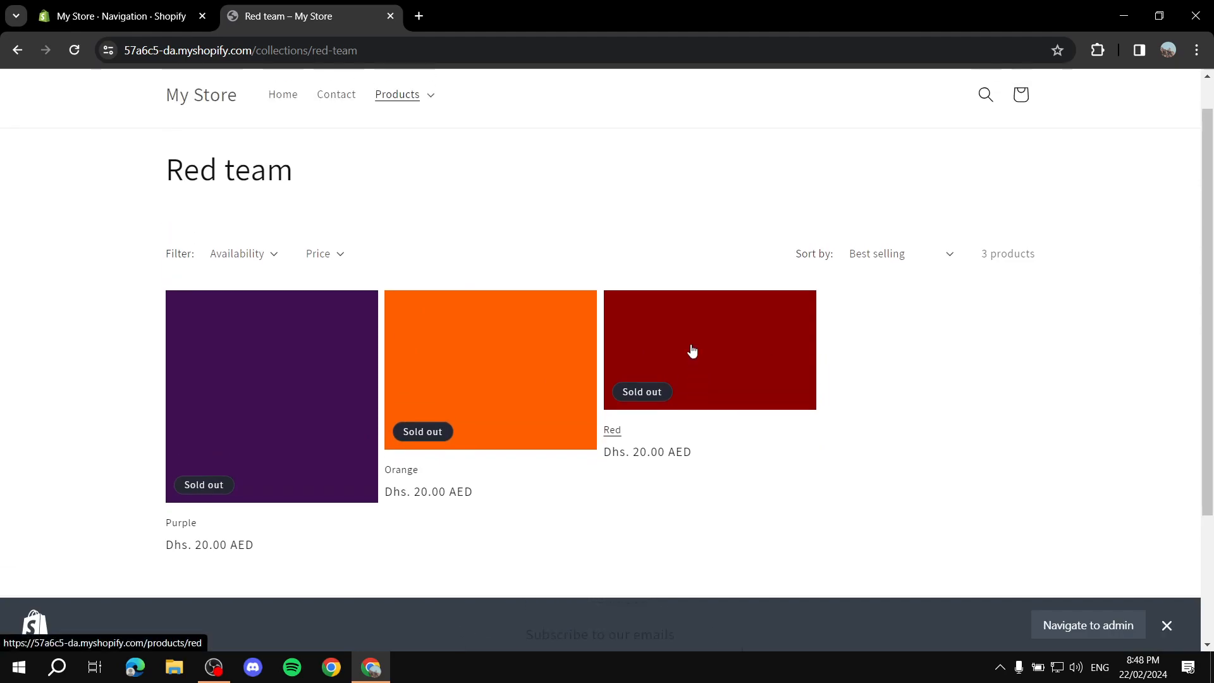
{"action": "left_click", "coordinate": [425, 136]}
{"action": "left_click", "coordinate": [396, 200]}
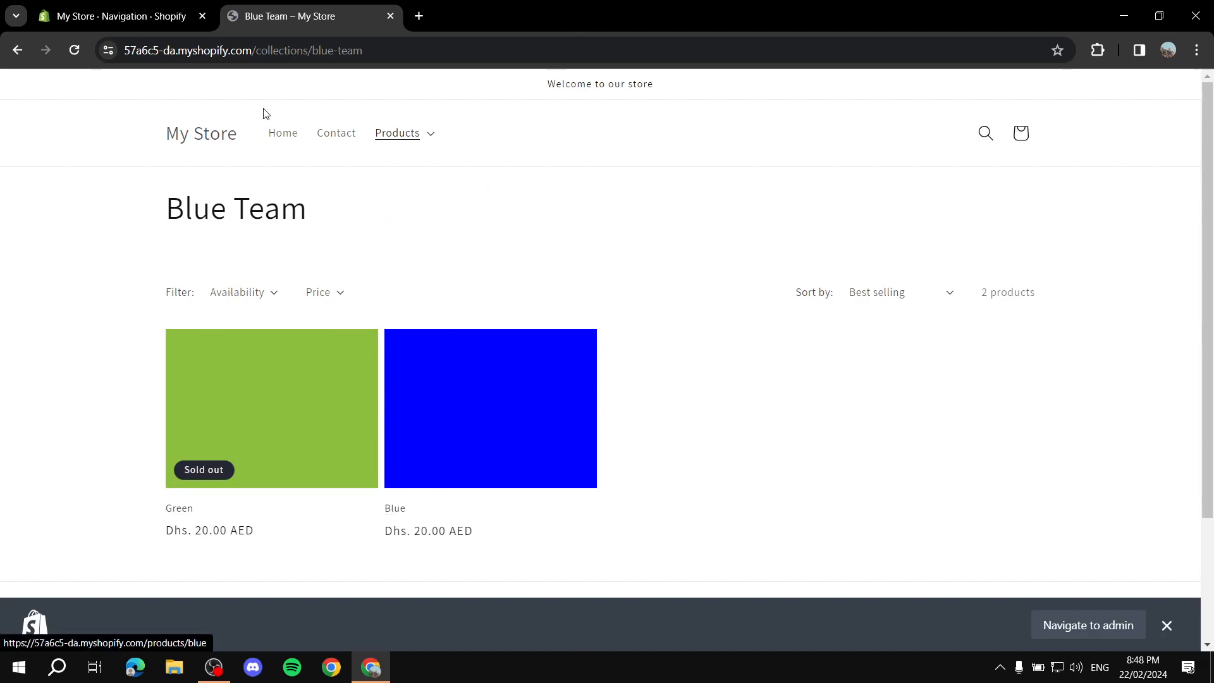
{"action": "left_click", "coordinate": [392, 17]}
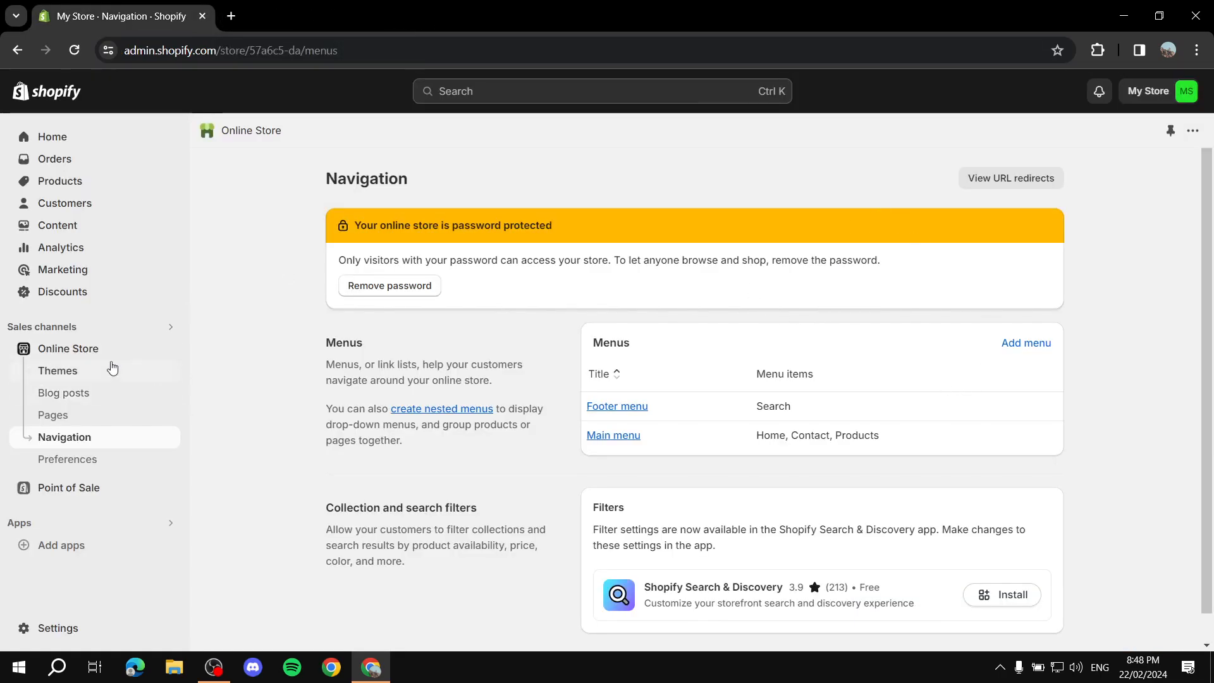
{"action": "left_click", "coordinate": [130, 371]}
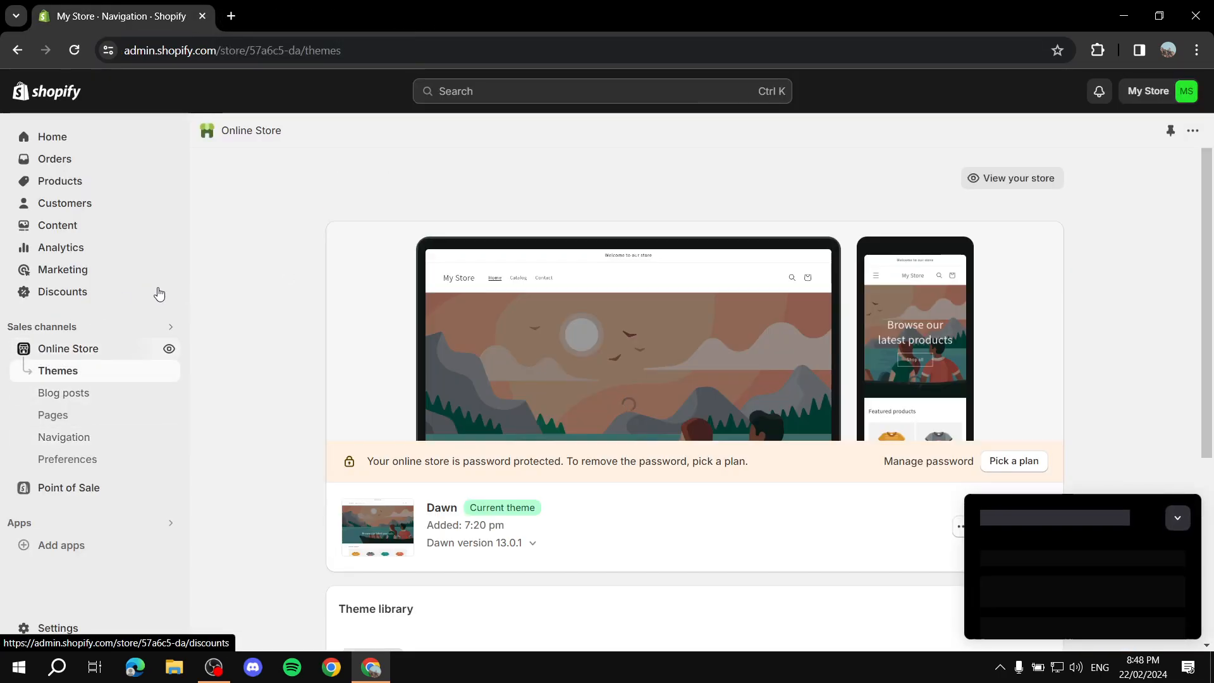
{"action": "left_click", "coordinate": [1177, 522]}
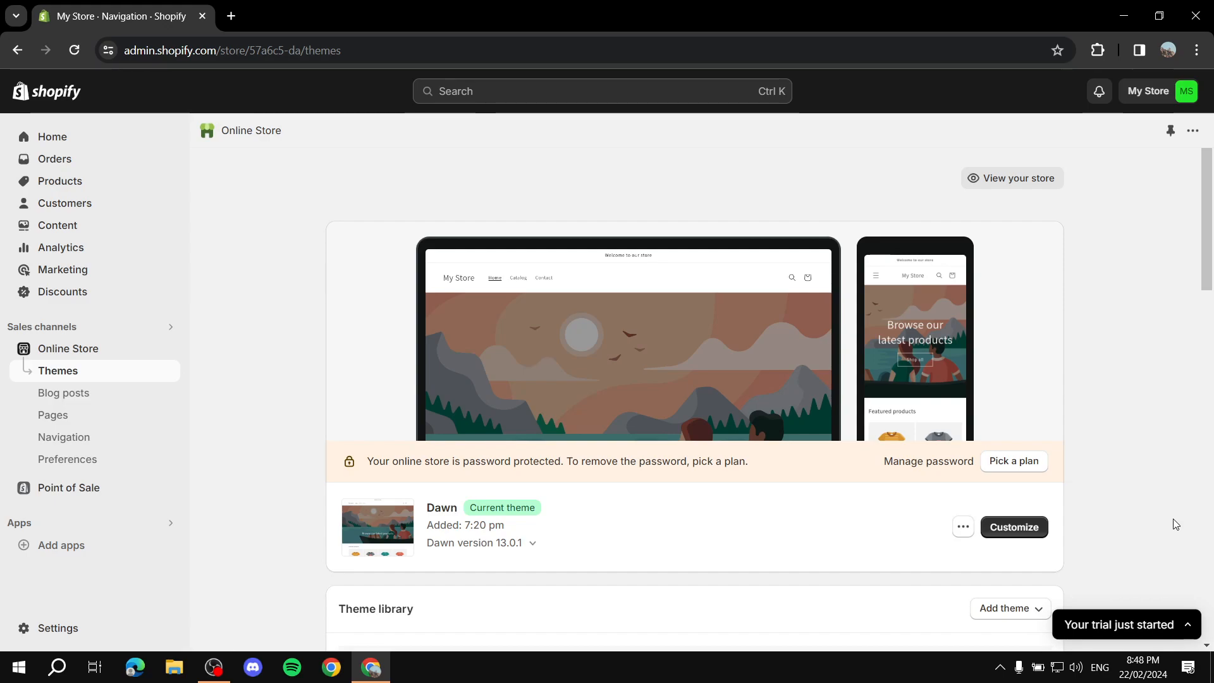
Open the Main menu and add a menu item named Example Page linked to the Purple product
{"action": "left_click", "coordinate": [89, 438]}
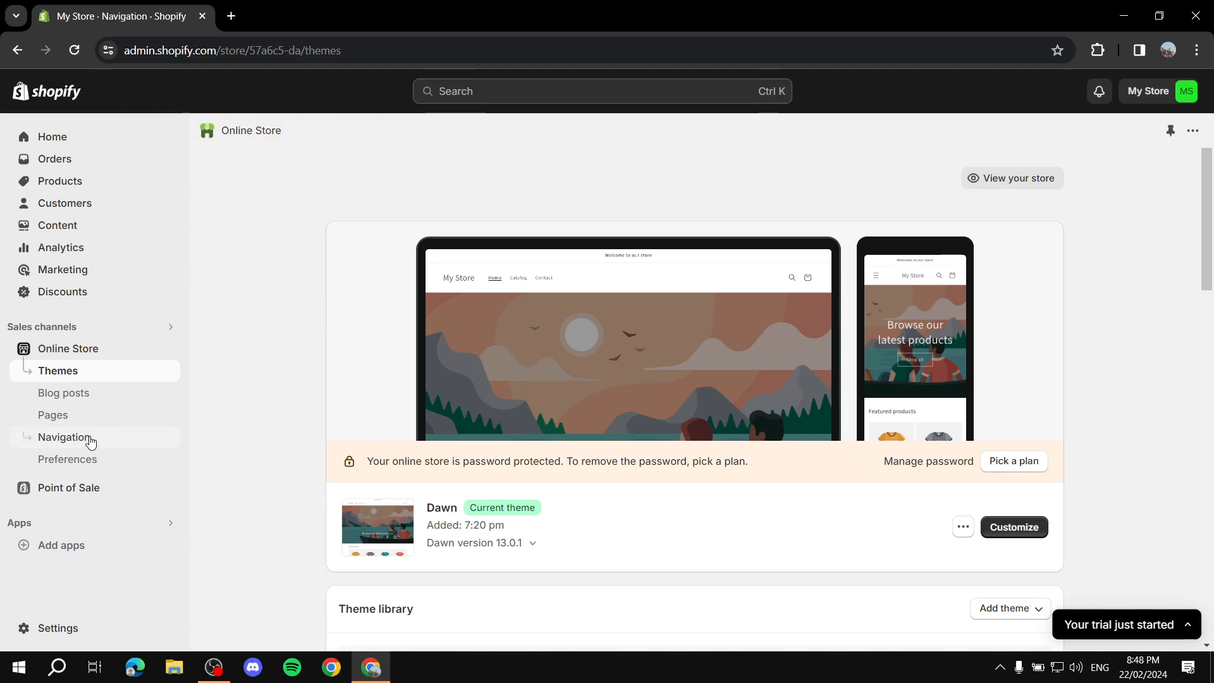
{"action": "scroll", "coordinate": [633, 373], "scroll_direction": "down", "scroll_amount": 1}
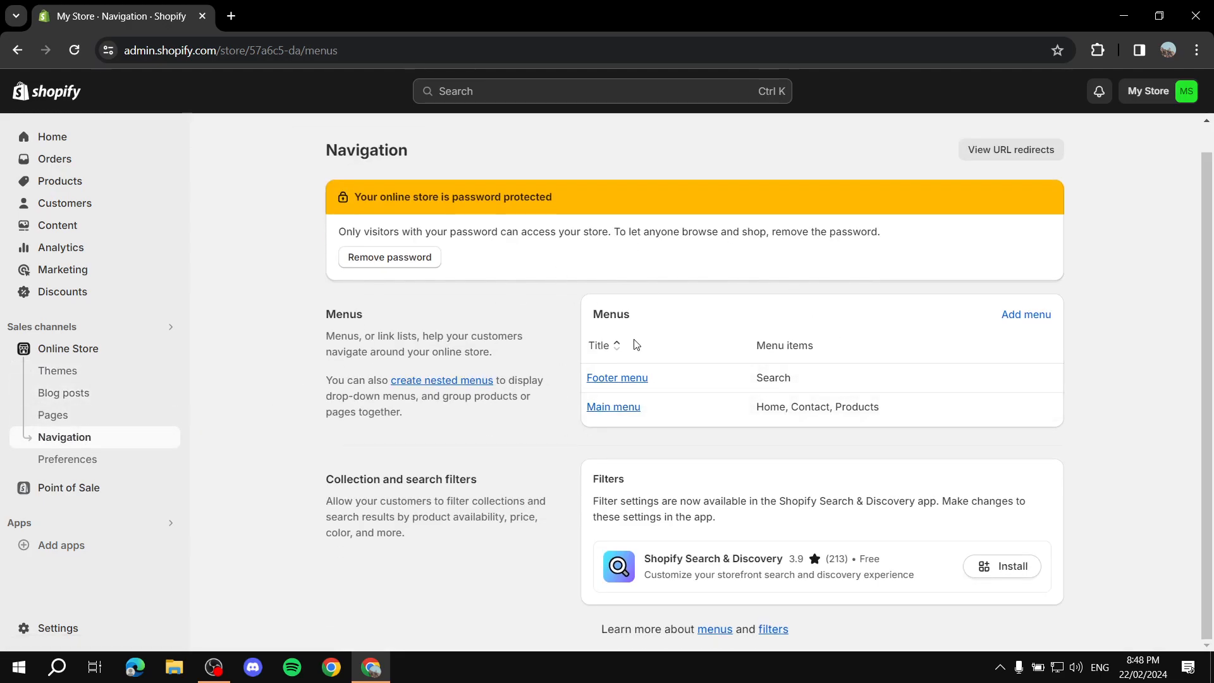
{"action": "left_click", "coordinate": [623, 409]}
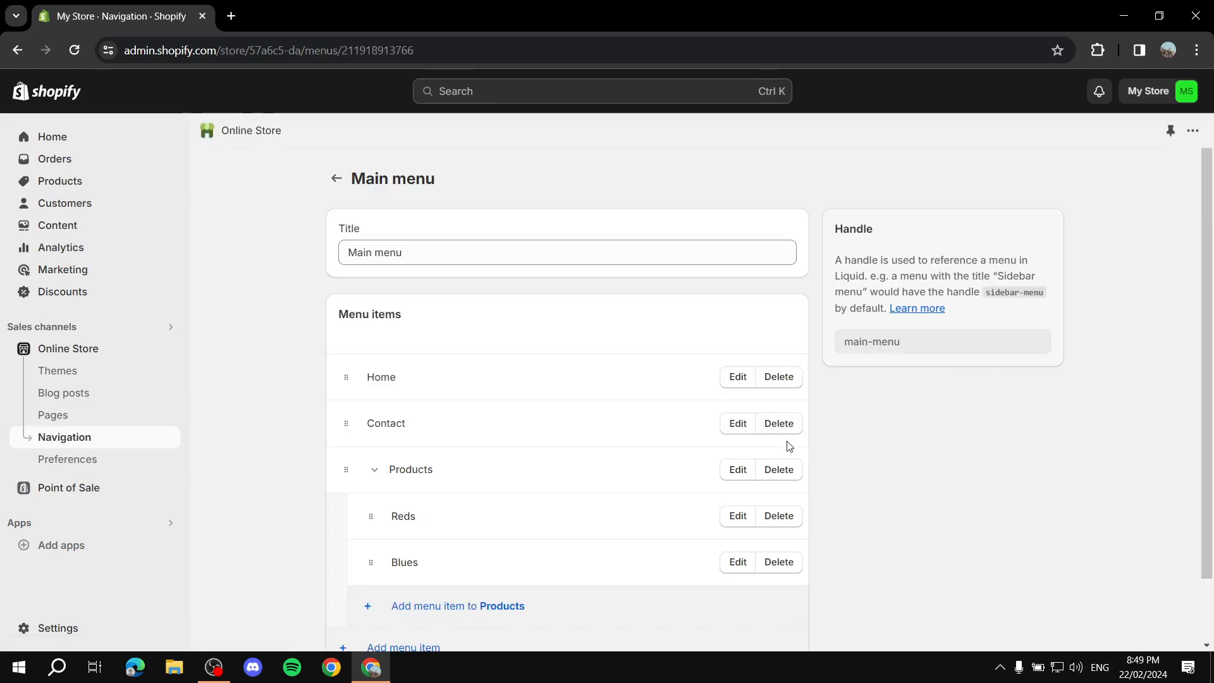
{"action": "scroll", "coordinate": [560, 404], "scroll_direction": "down", "scroll_amount": 2}
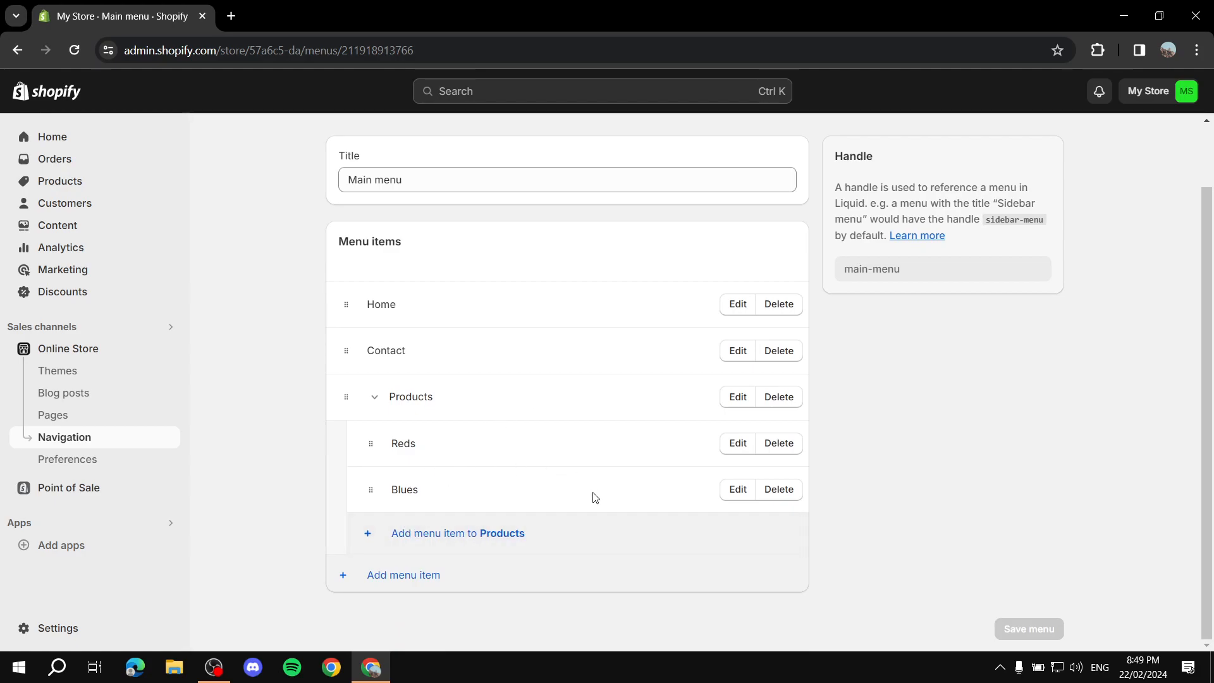
{"action": "left_click", "coordinate": [401, 578]}
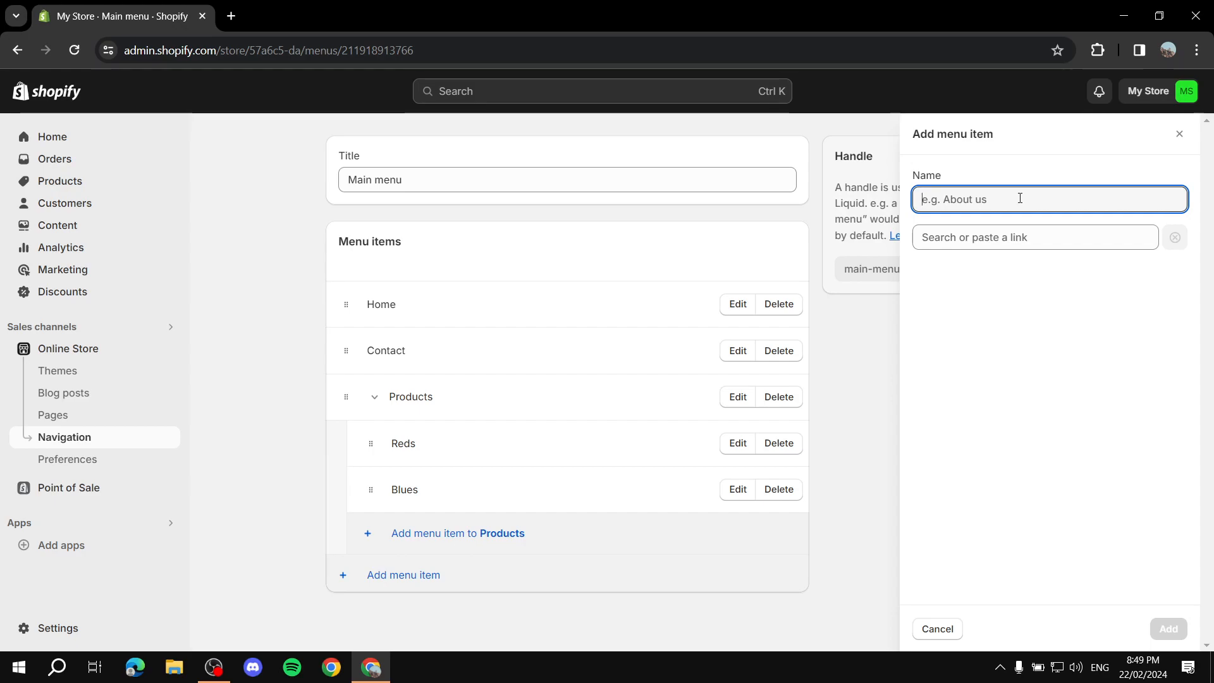
{"action": "type", "text": "Example Page"}
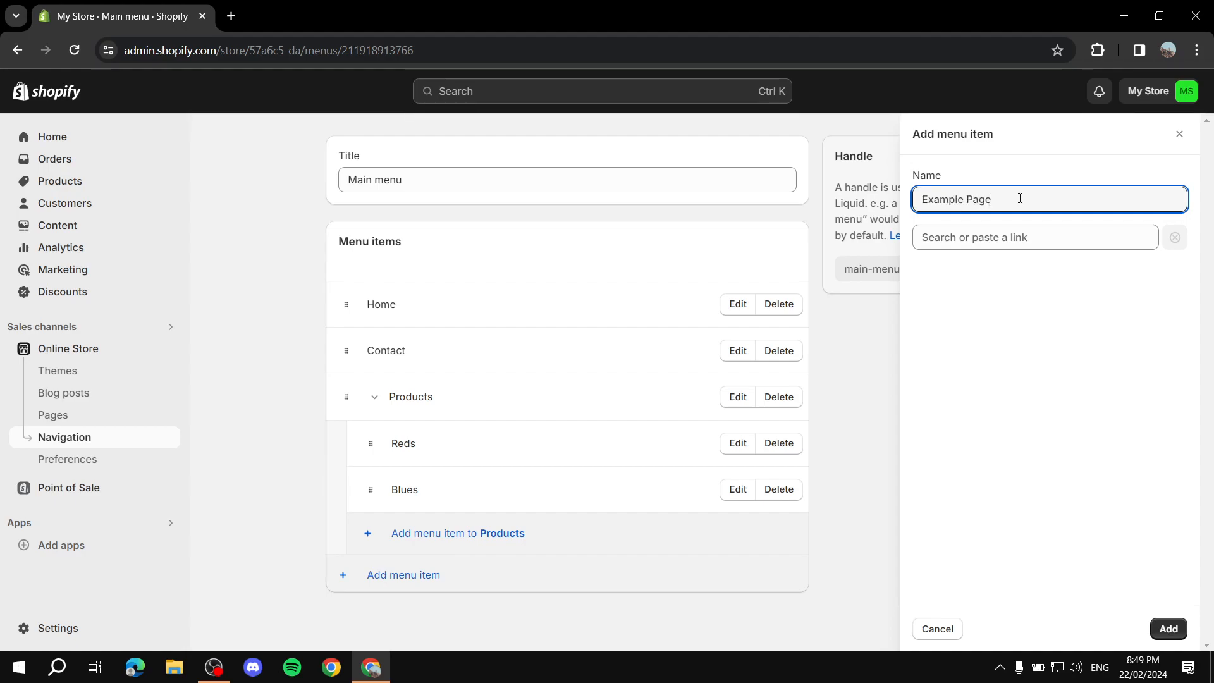
{"action": "left_click", "coordinate": [1024, 242]}
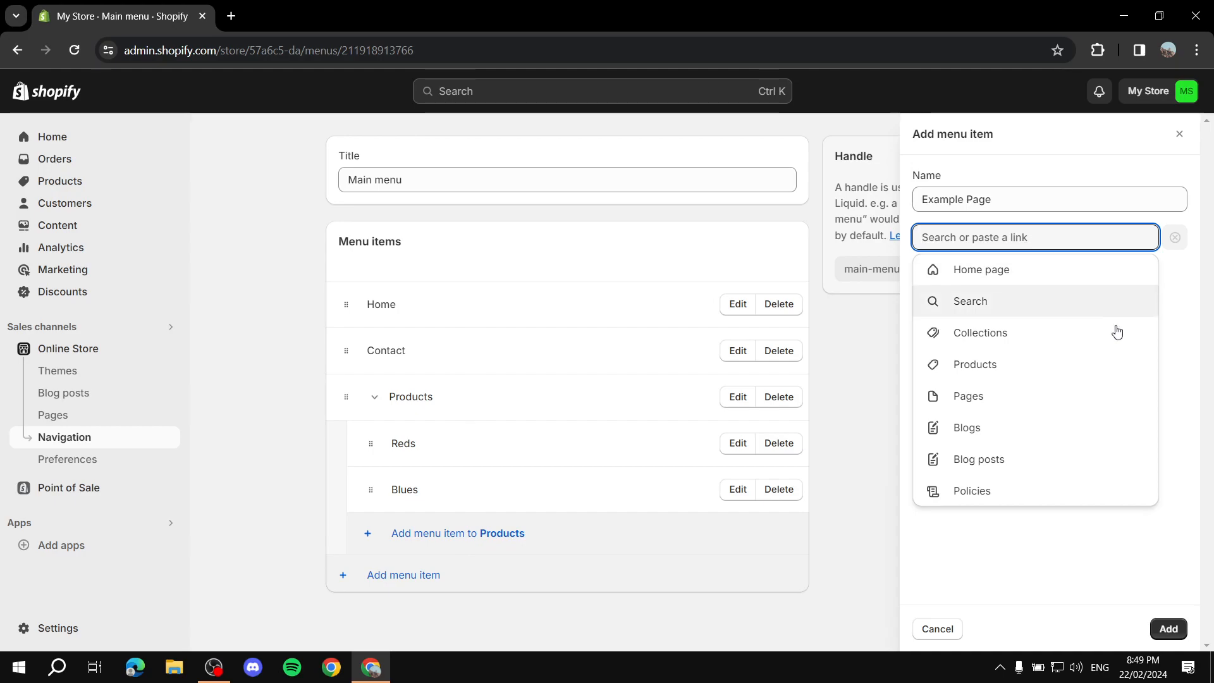
{"action": "left_click", "coordinate": [975, 373]}
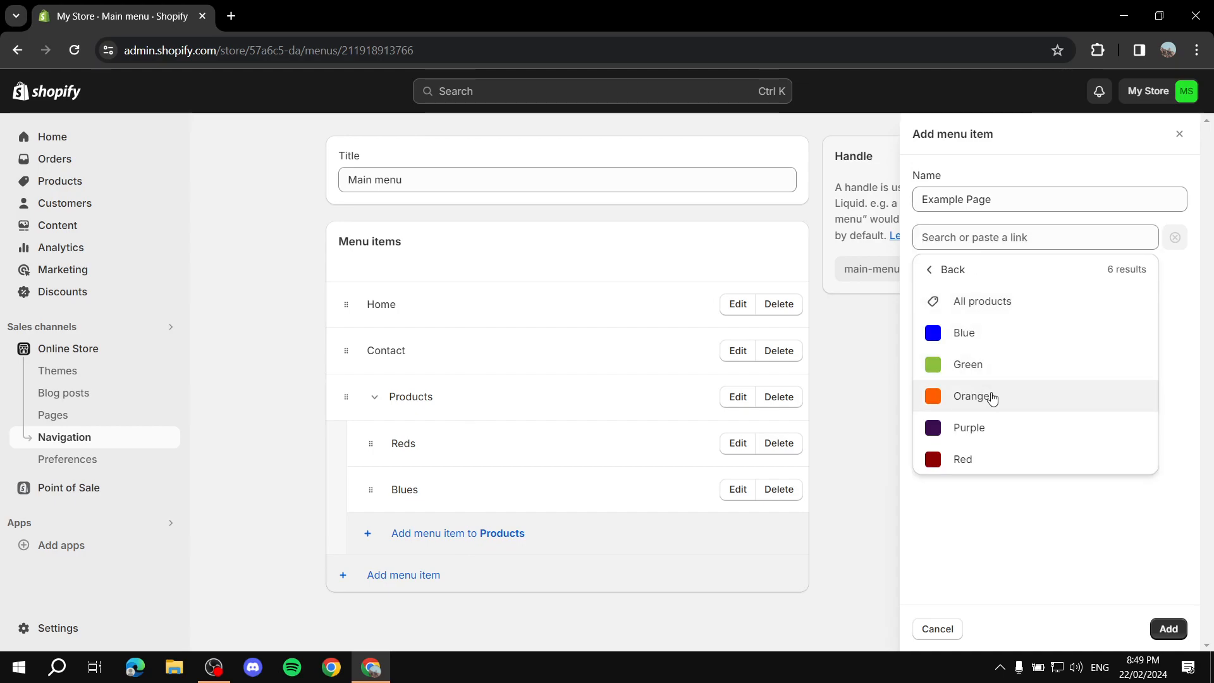
{"action": "left_click", "coordinate": [990, 434]}
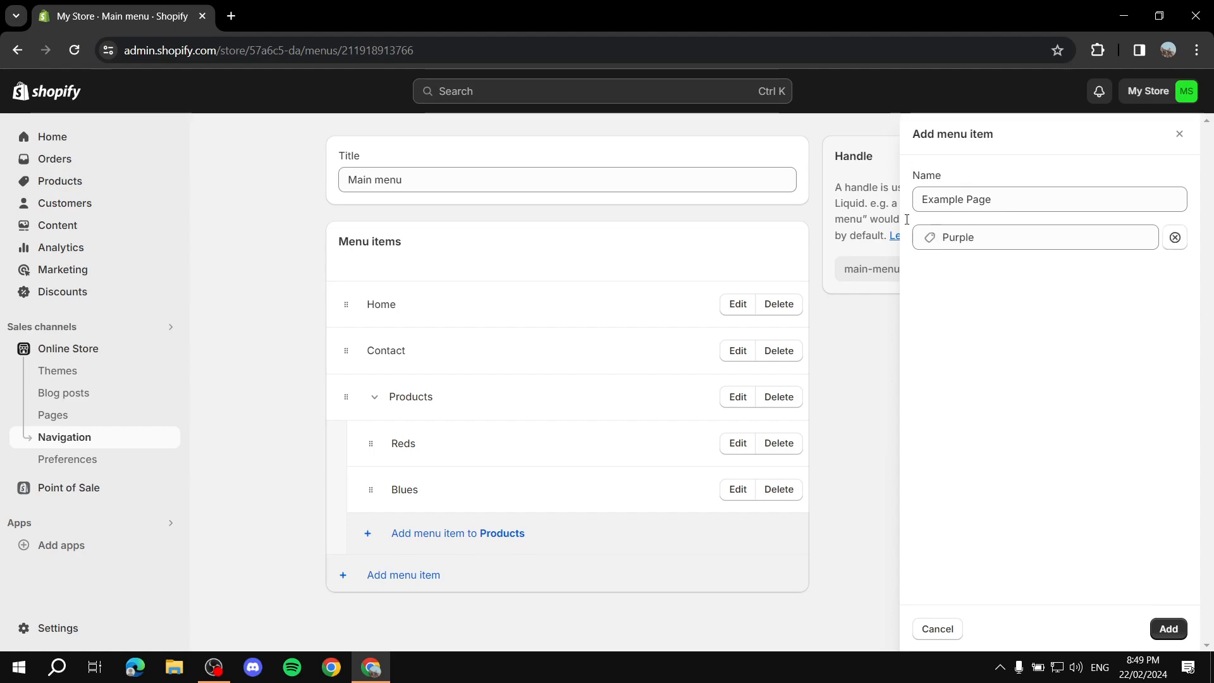
{"action": "left_click_drag", "start_coordinate": [1019, 201], "coordinate": [885, 205]}
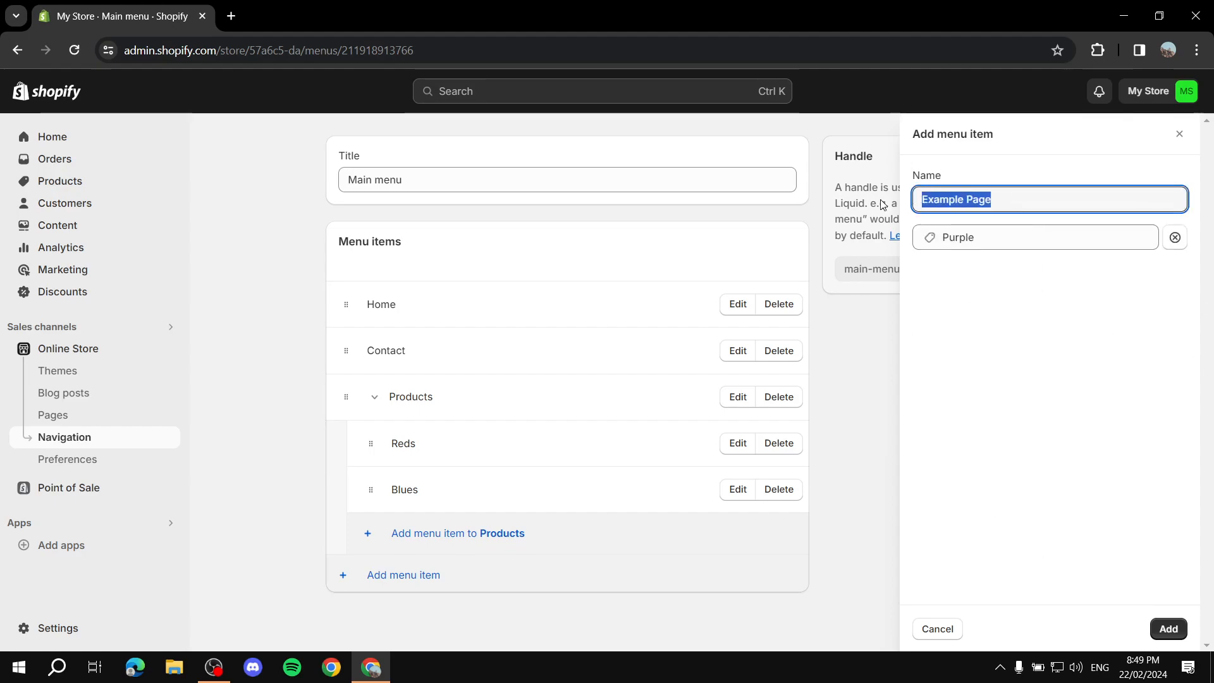
{"action": "left_click", "coordinate": [1034, 230]}
{"action": "left_click", "coordinate": [1035, 232]}
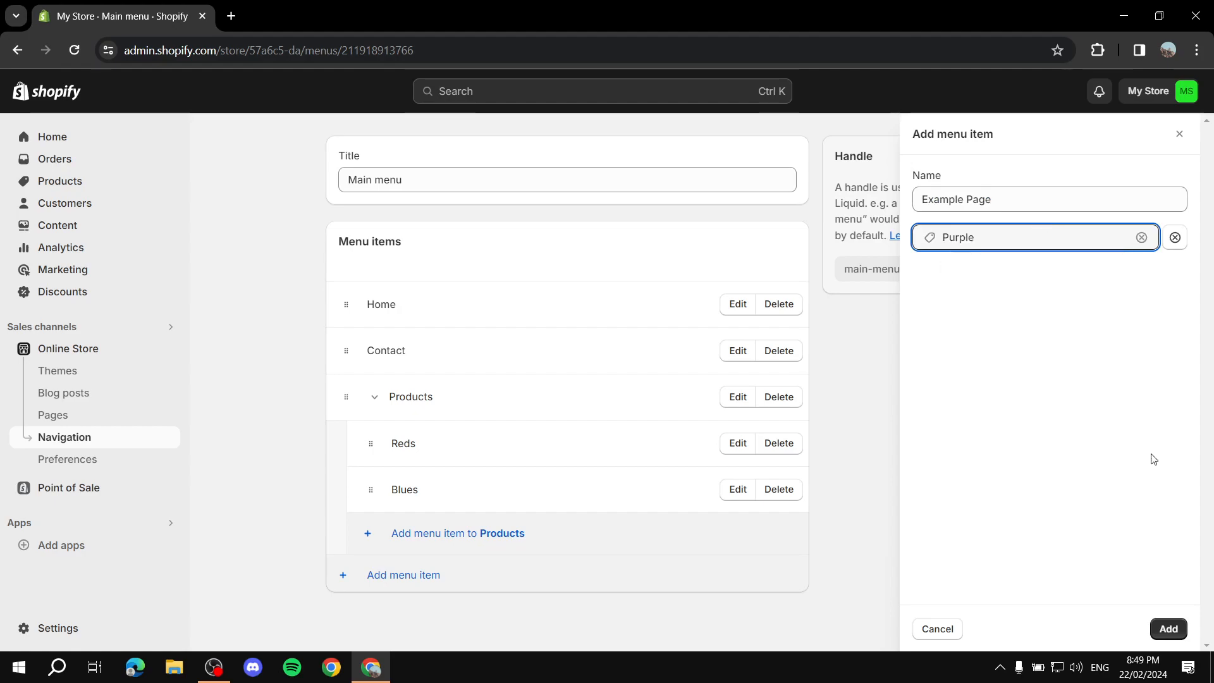
{"action": "left_click", "coordinate": [1169, 629]}
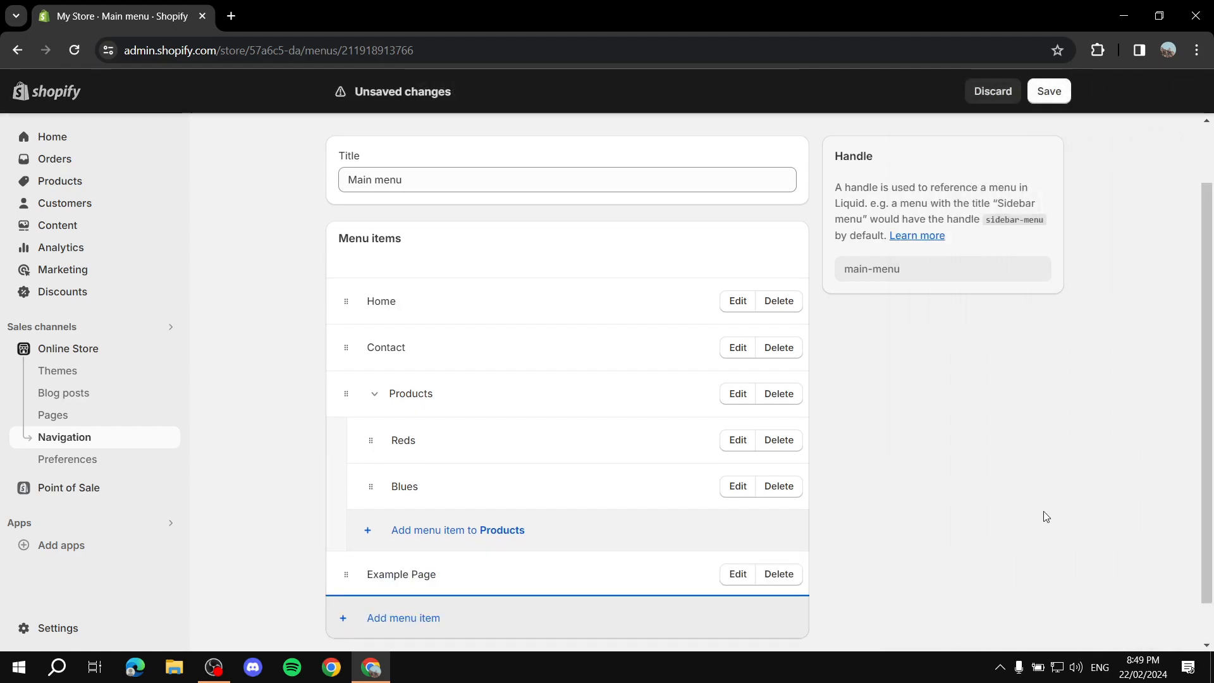
Nest Example Page under the Blues item and save the Main menu
{"action": "left_click_drag", "start_coordinate": [342, 578], "coordinate": [455, 547]}
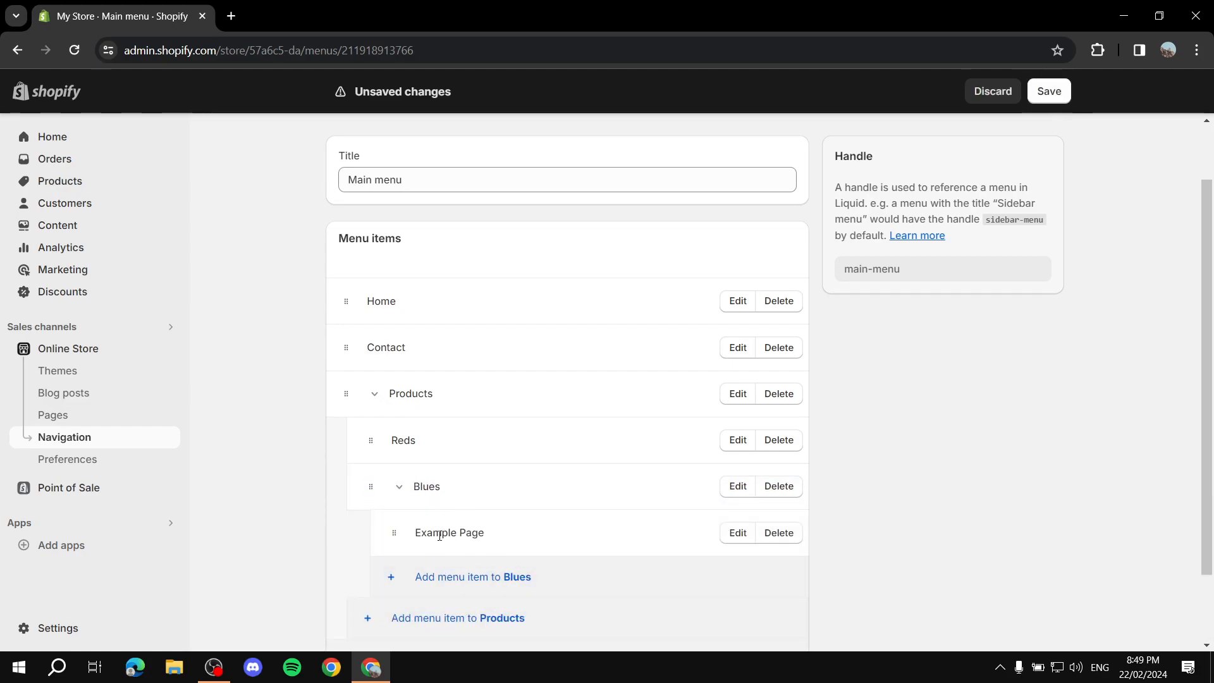
{"action": "left_click", "coordinate": [1049, 91]}
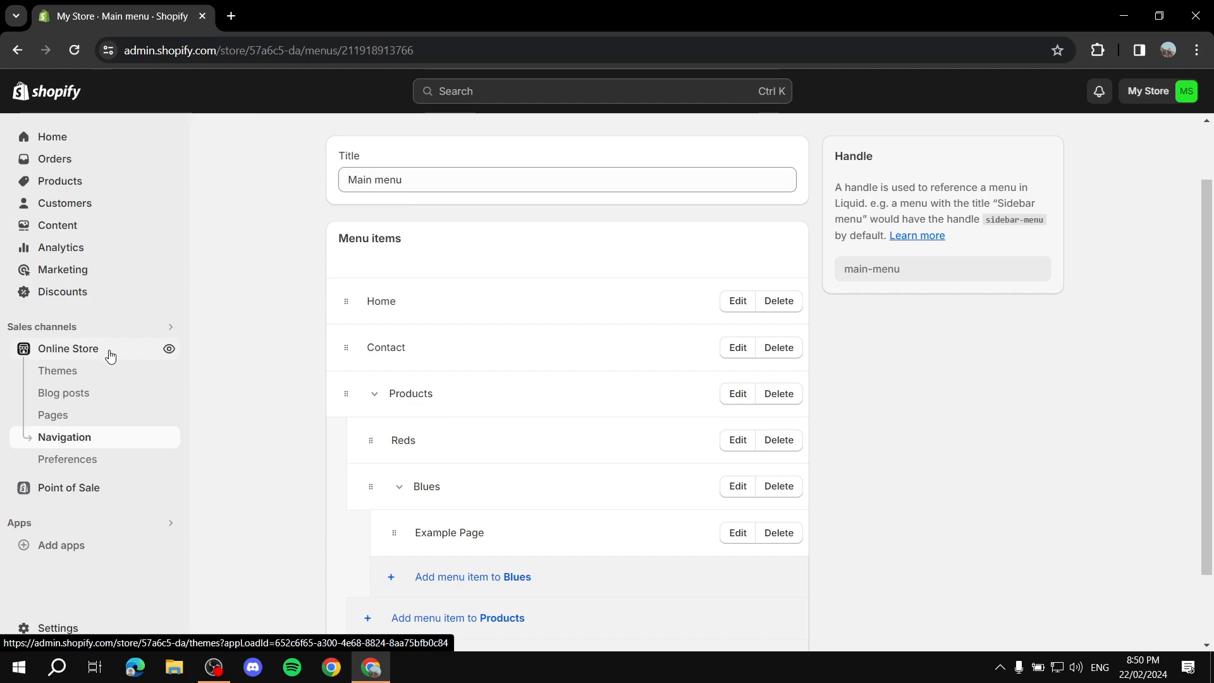
Preview the live store, open Example Page from the Blues submenu under Products, and close the preview
{"action": "left_click", "coordinate": [169, 350]}
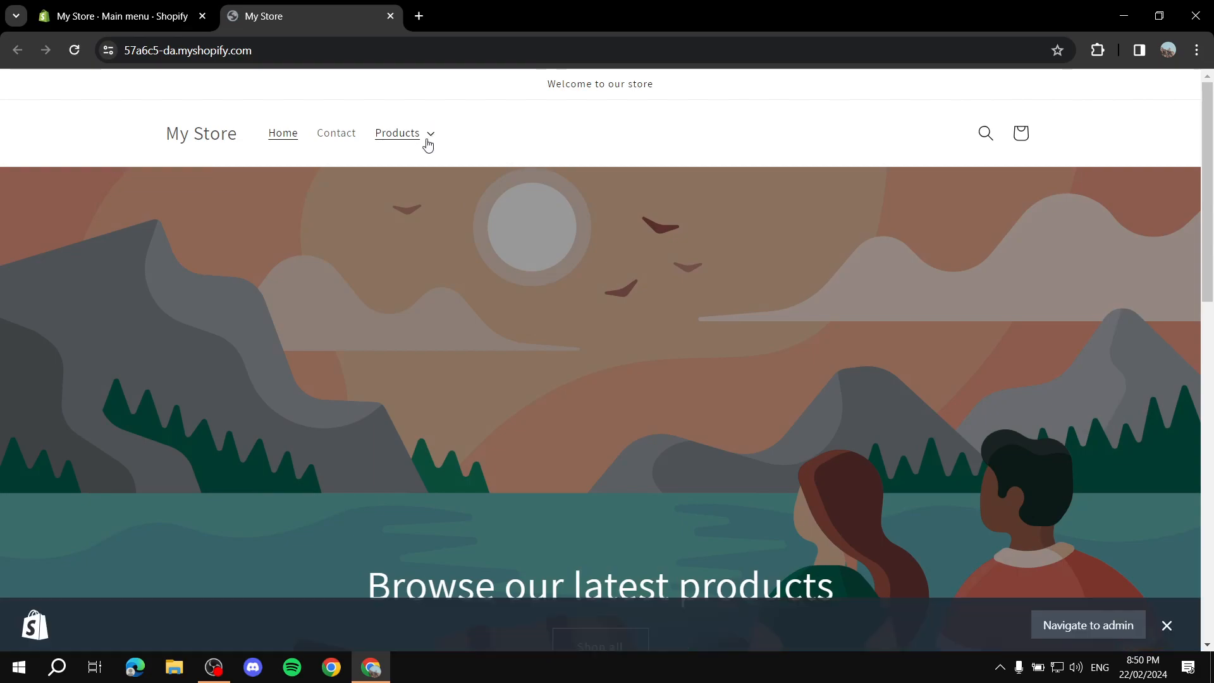
{"action": "left_click", "coordinate": [431, 140]}
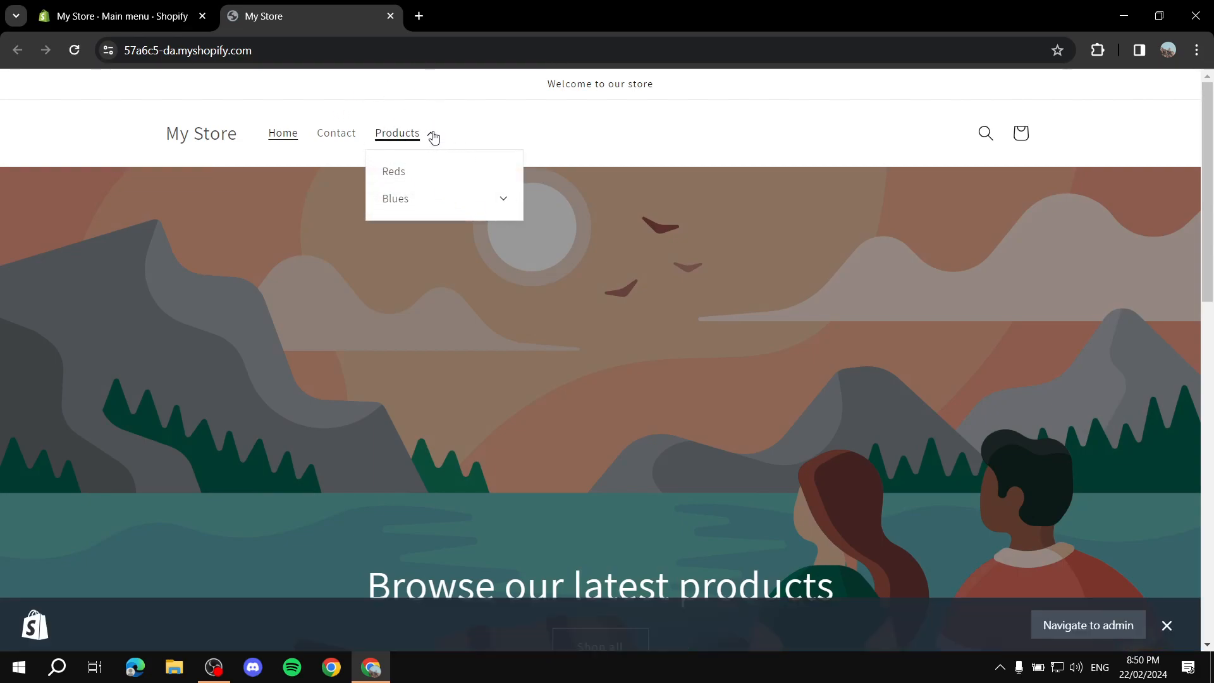
{"action": "left_click", "coordinate": [505, 201]}
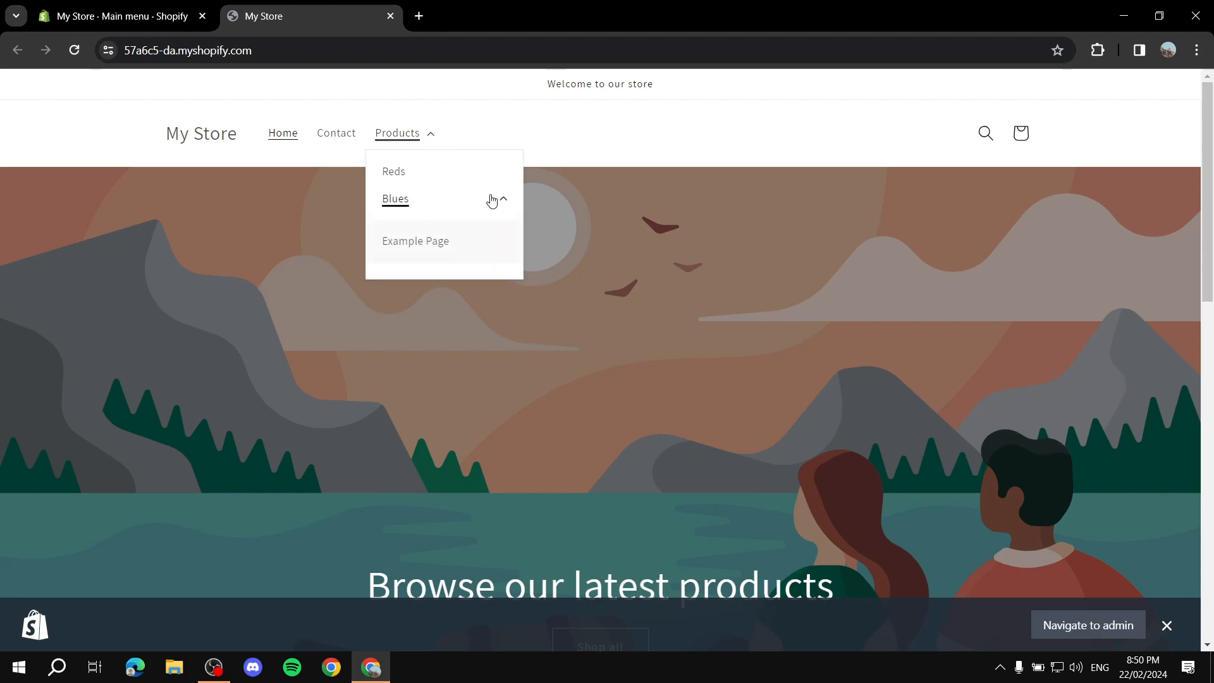
{"action": "left_click", "coordinate": [425, 247]}
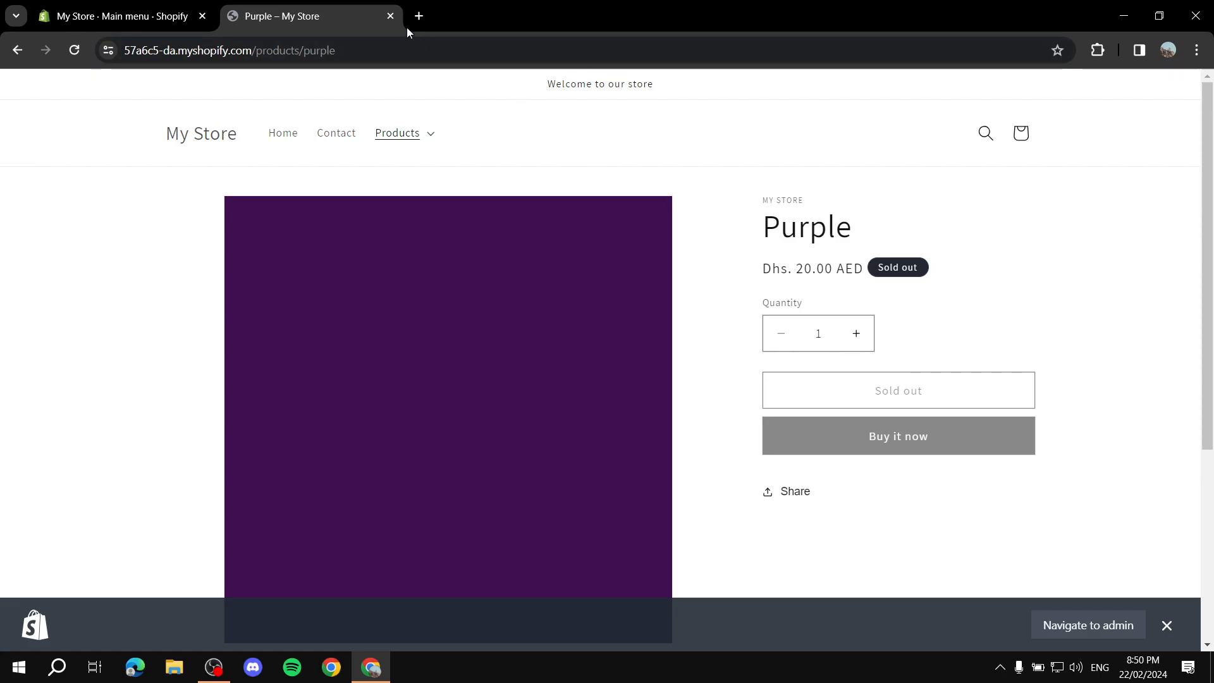
{"action": "left_click", "coordinate": [391, 17]}
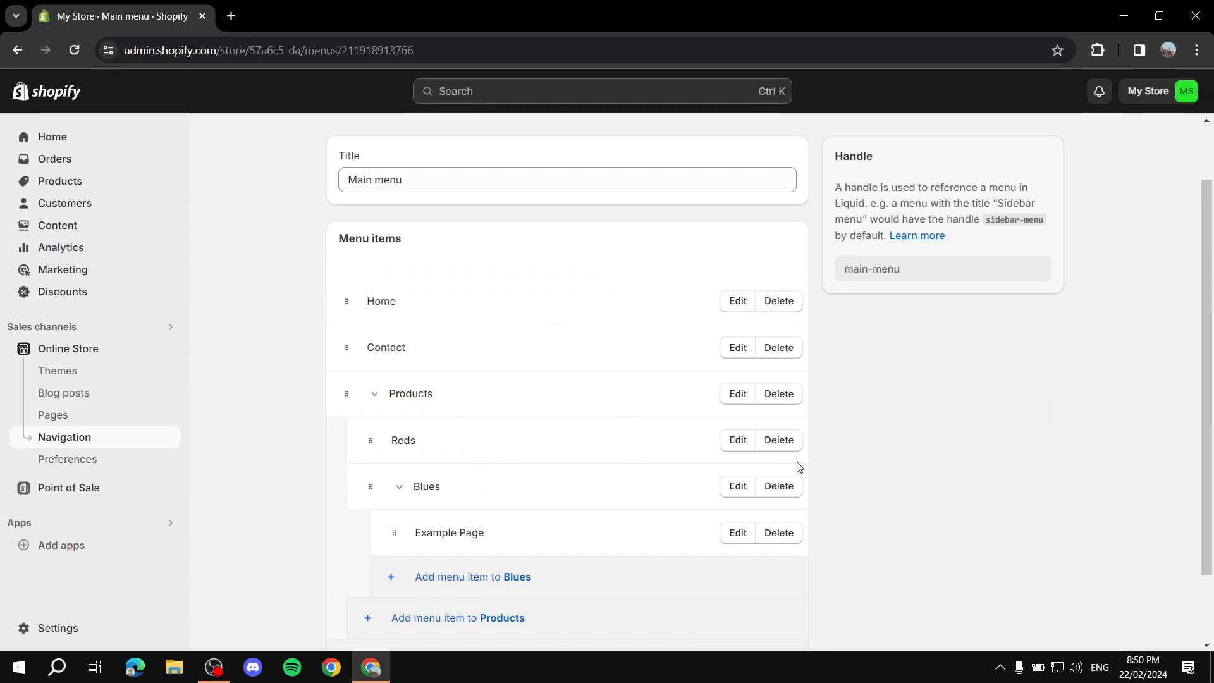
{"action": "left_click", "coordinate": [738, 489]}
{"action": "left_click", "coordinate": [1022, 239]}
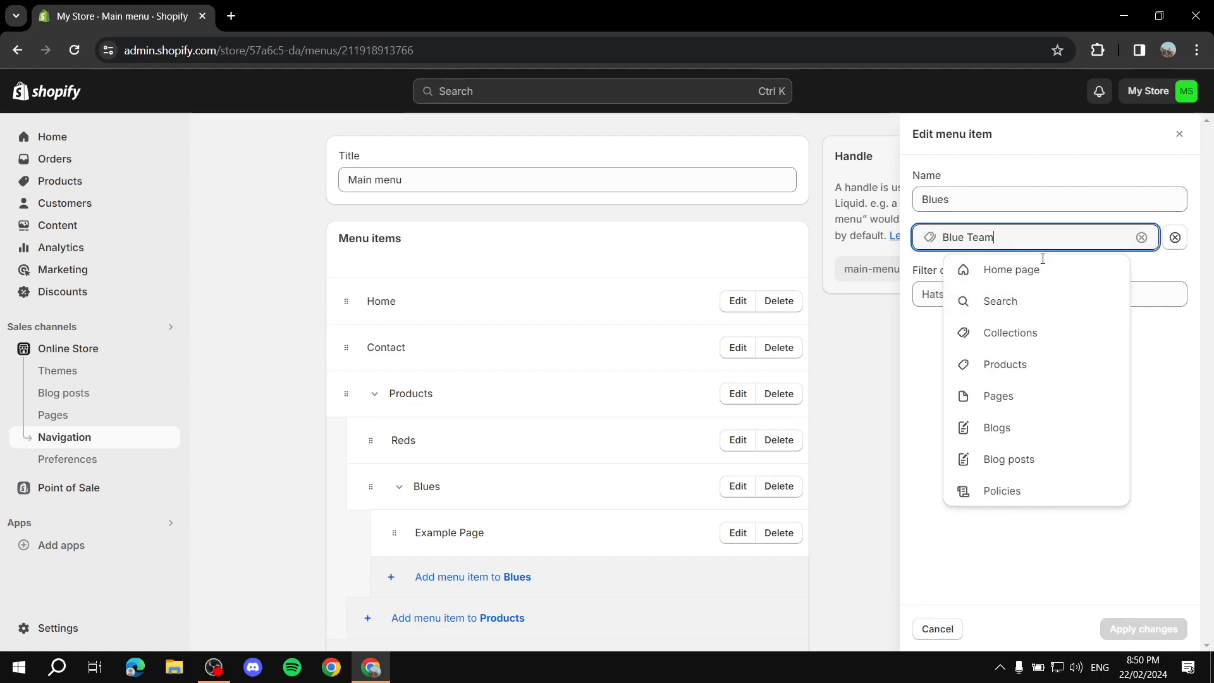
{"action": "left_click", "coordinate": [918, 393]}
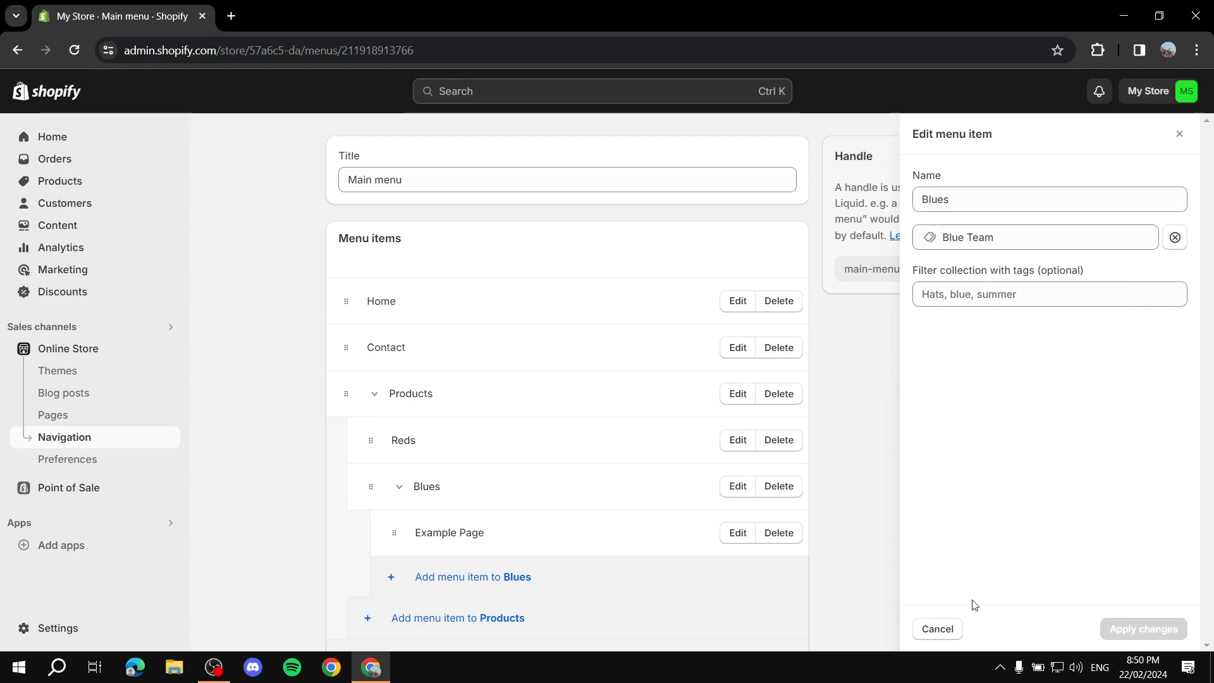
{"action": "left_click", "coordinate": [951, 631]}
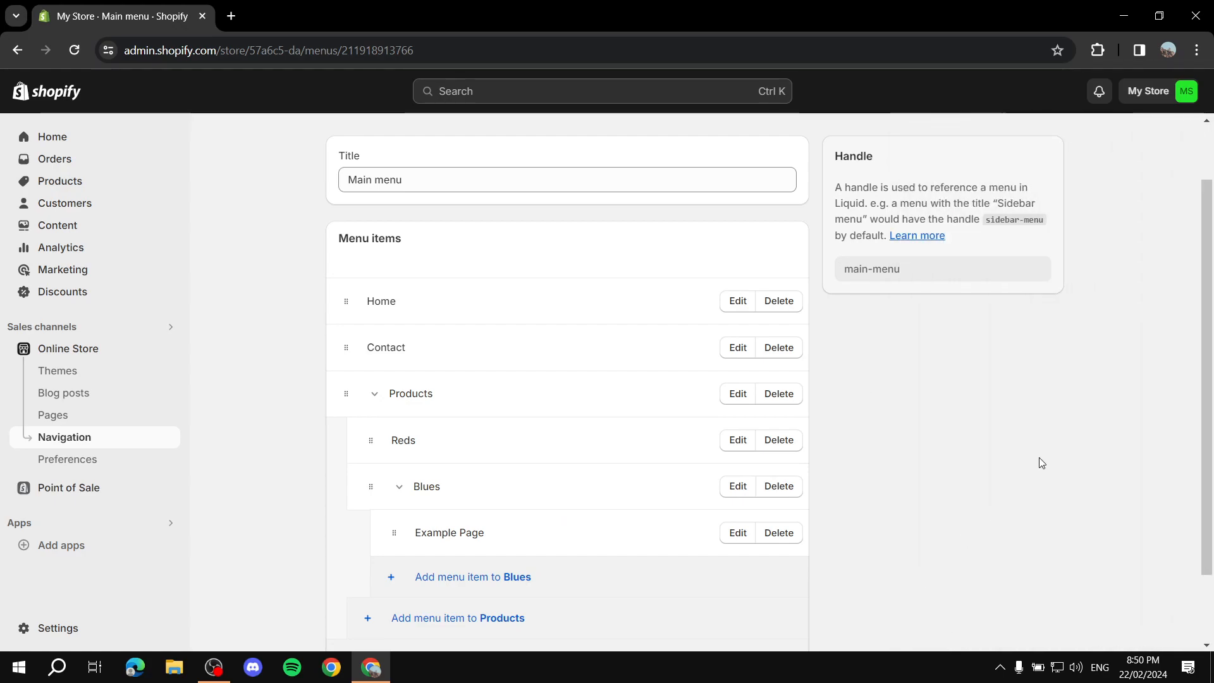